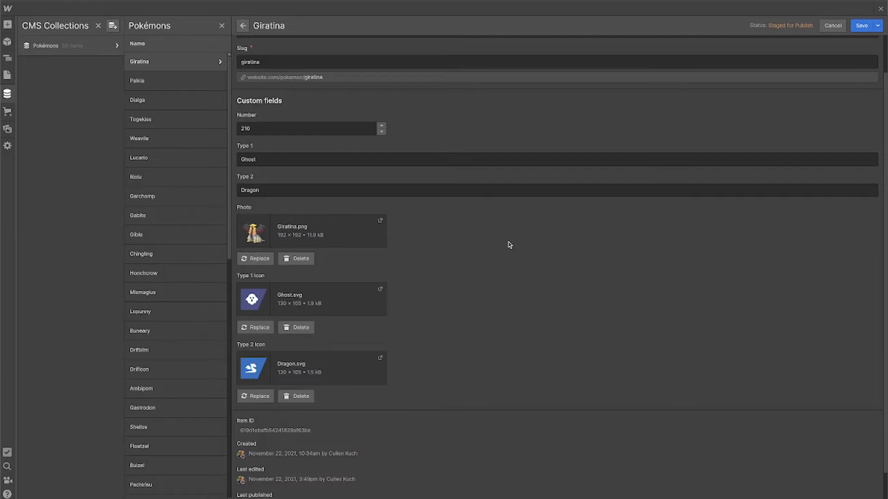
# Leave the Giratina item and browse the Pokémons collection item list
pyautogui.press('Escape')
pyautogui.scroll(-10, 185, 124)
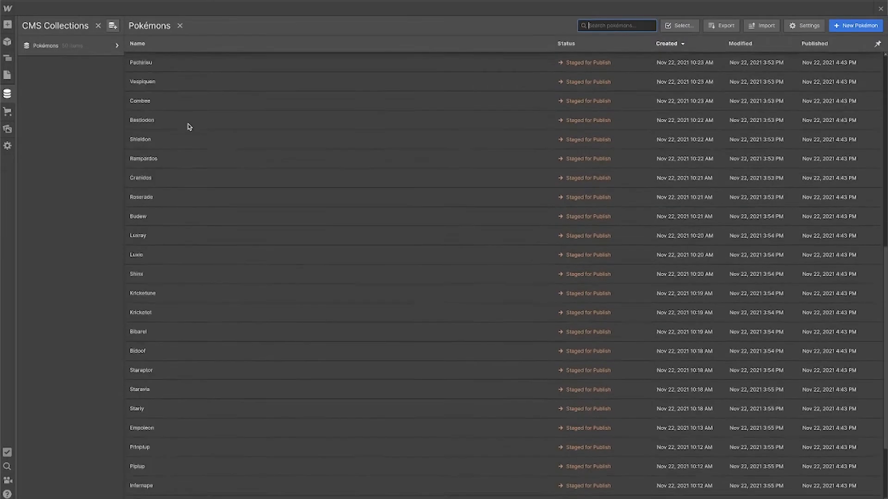
pyautogui.scroll(10, 189, 126)
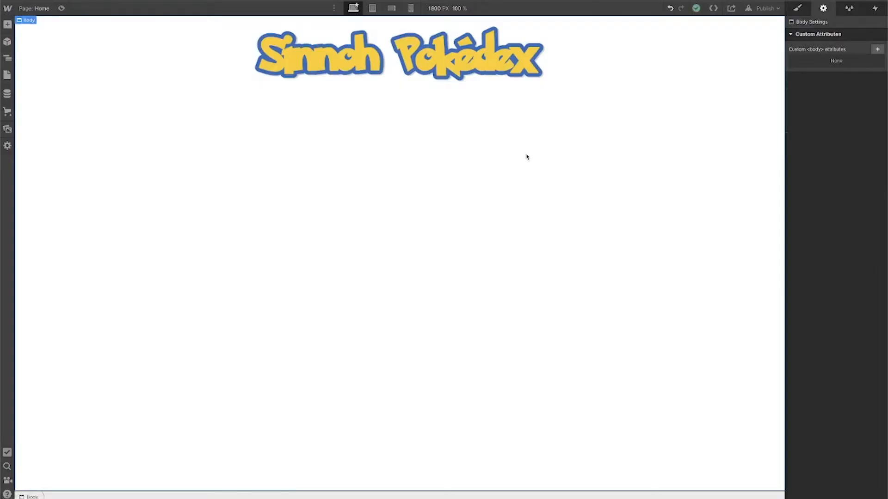
# Insert a Container element below the Sinnoh Pokédex logo
pyautogui.hotkey('ctrl', 'e')
pyautogui.write('co')
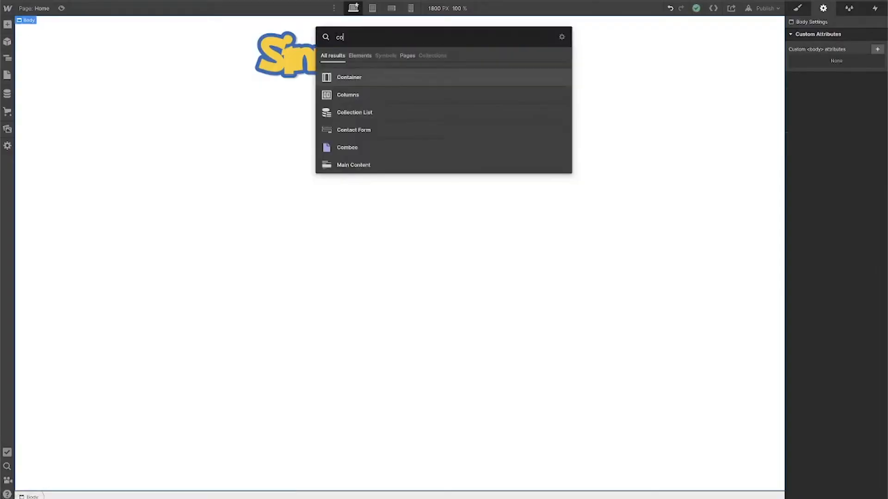
pyautogui.press('Return')
pyautogui.click(797, 8)
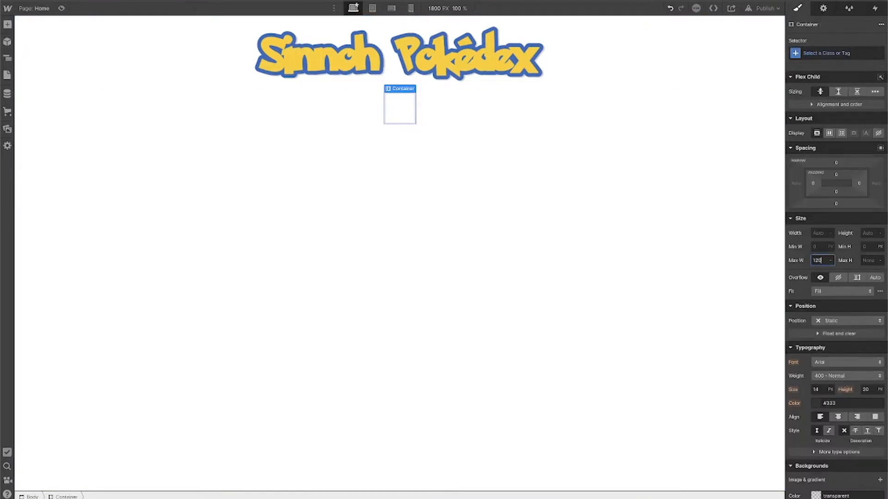
pyautogui.press('Return')
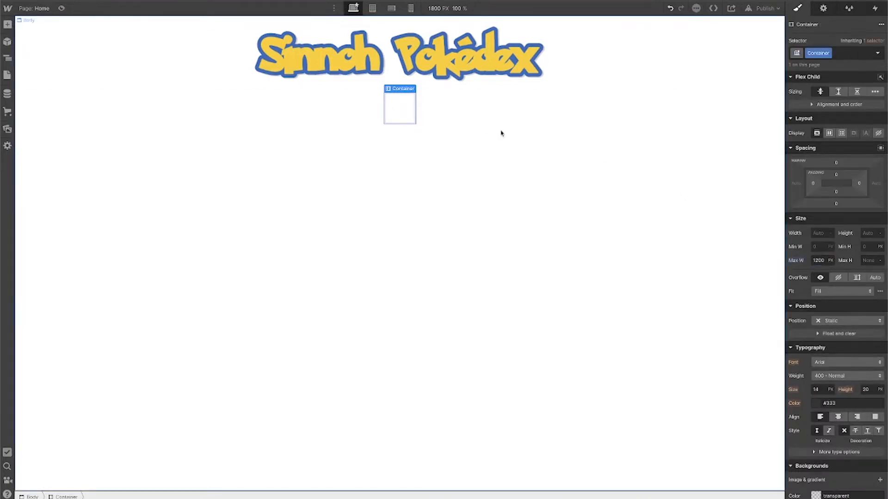
# Add a Collection List inside the container and connect it to the Pokémons collection
pyautogui.hotkey('ctrl', 'e')
pyautogui.write('d')
pyautogui.click(467, 116)
pyautogui.click(441, 214)
pyautogui.click(443, 241)
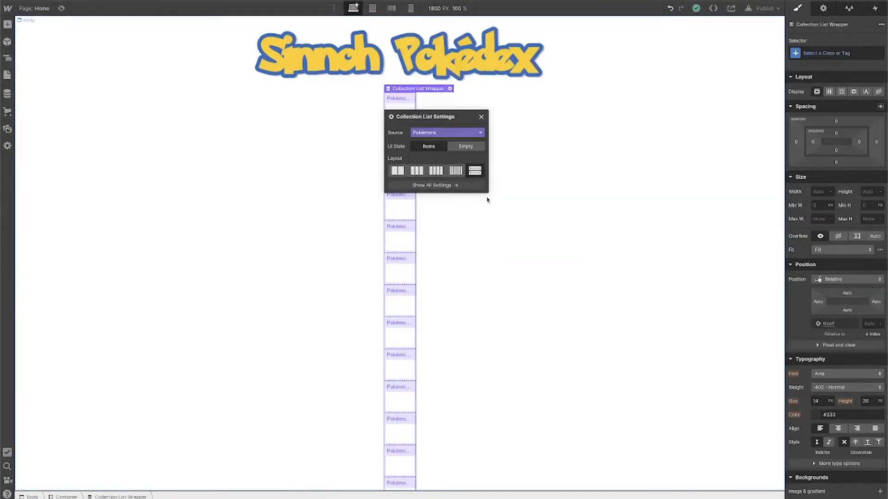
pyautogui.click(480, 117)
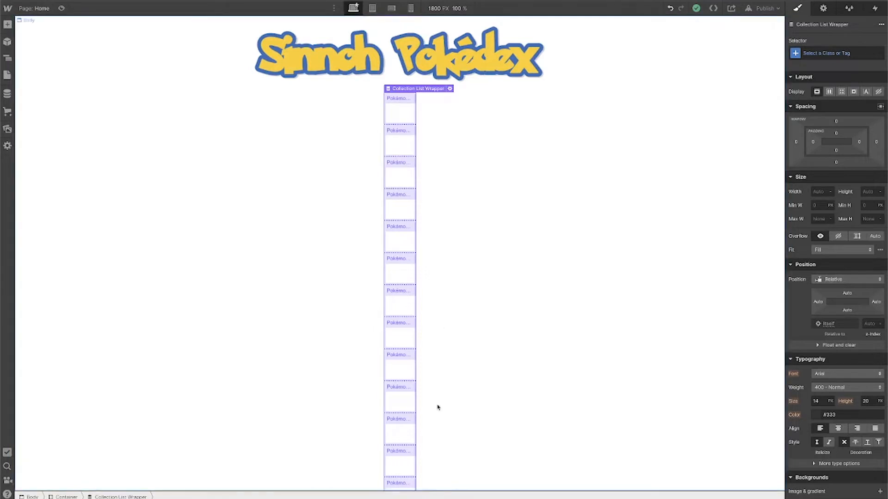
# Switch the Collection List to a grid layout with three columns and add extra rows
pyautogui.click(10, 60)
pyautogui.click(28, 73)
pyautogui.click(58, 82)
pyautogui.click(841, 92)
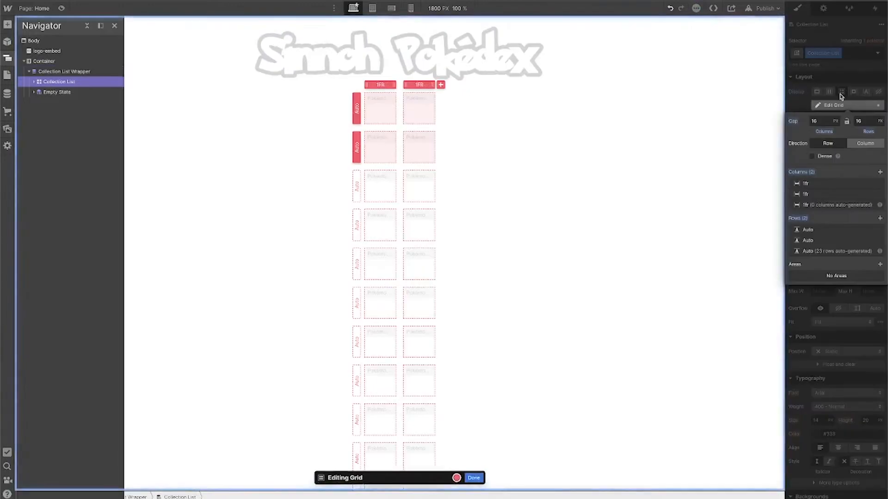
pyautogui.click(879, 172)
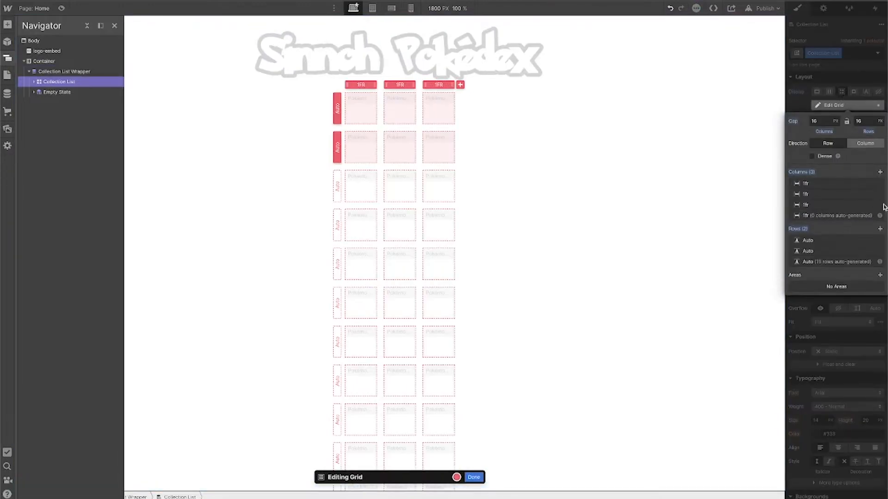
pyautogui.click(880, 229)
pyautogui.click(880, 230)
pyautogui.click(880, 229)
pyautogui.click(880, 229)
pyautogui.click(880, 230)
pyautogui.click(880, 230)
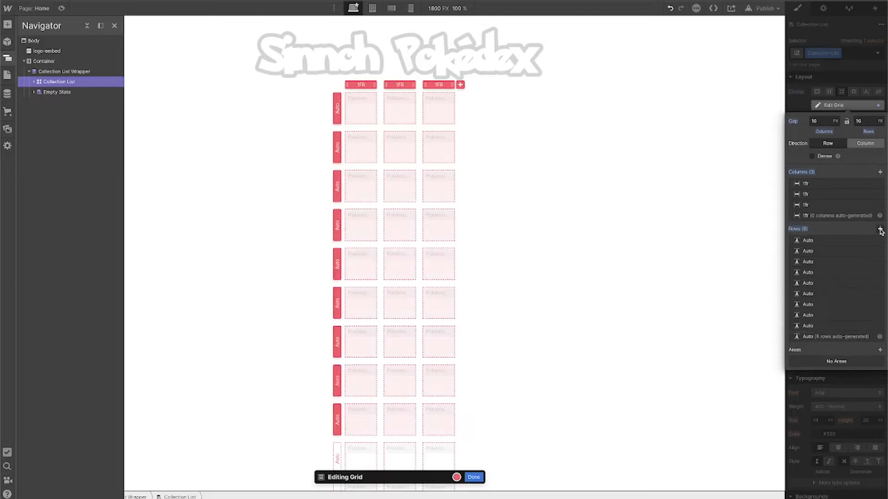
pyautogui.click(880, 229)
pyautogui.click(879, 229)
pyautogui.click(879, 229)
pyautogui.click(880, 230)
pyautogui.click(880, 230)
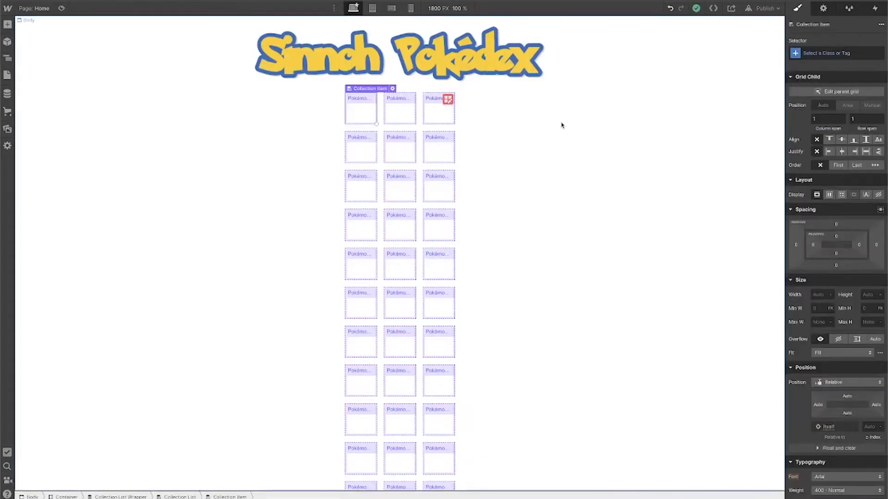
# Add a Div Block inside the collection item and give it the class image-div
pyautogui.click(7, 58)
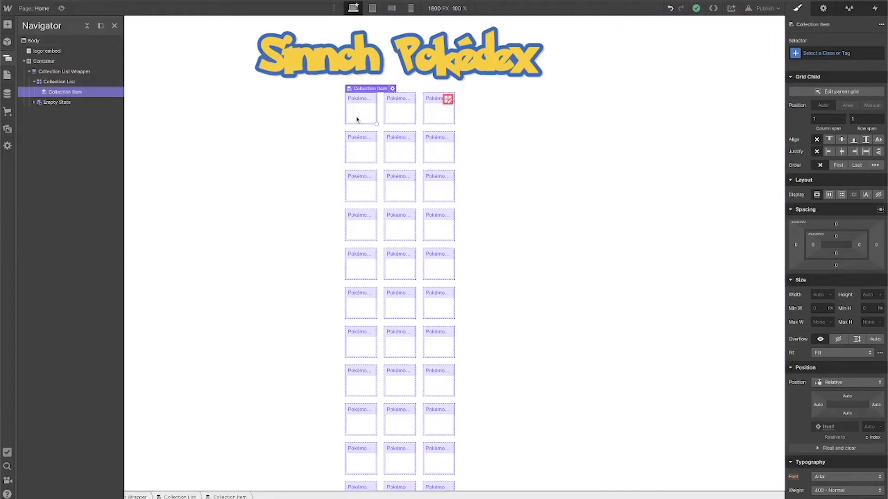
pyautogui.hotkey('ctrl', 'e')
pyautogui.write('div')
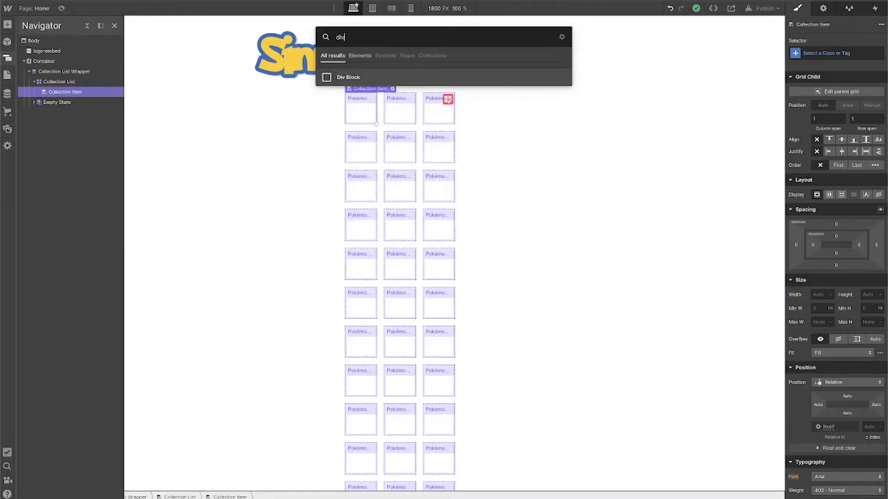
pyautogui.press('Return')
pyautogui.click(810, 55)
# Insert an Image into the image-div and bind it to the Pokémon's Photo field
pyautogui.hotkey('ctrl', 'e')
pyautogui.write('imag')
pyautogui.press('Return')
pyautogui.click(366, 196)
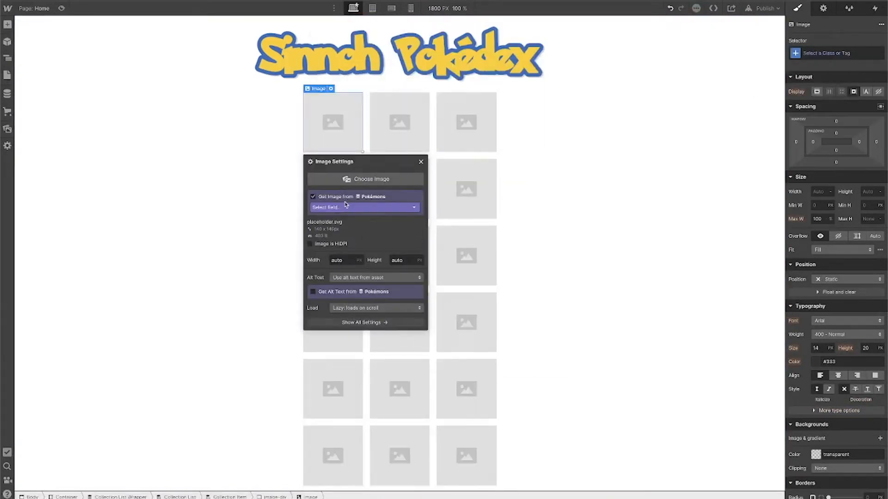
pyautogui.click(371, 209)
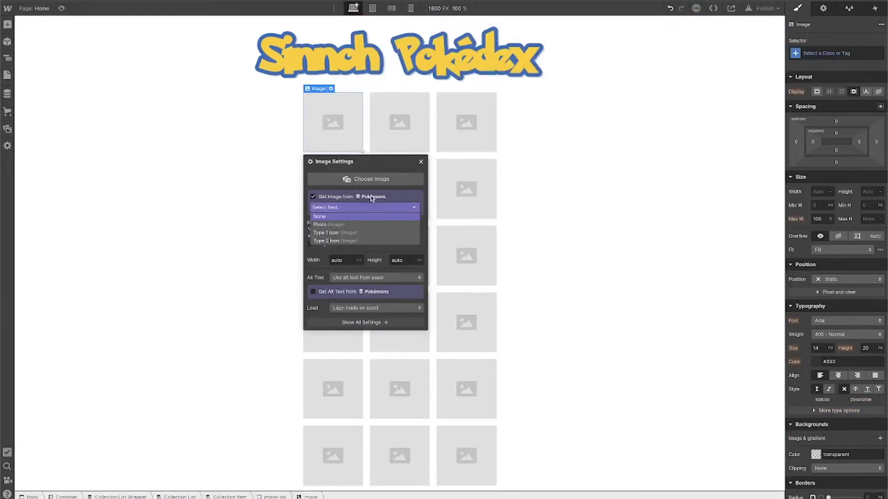
pyautogui.click(349, 225)
pyautogui.press('Escape')
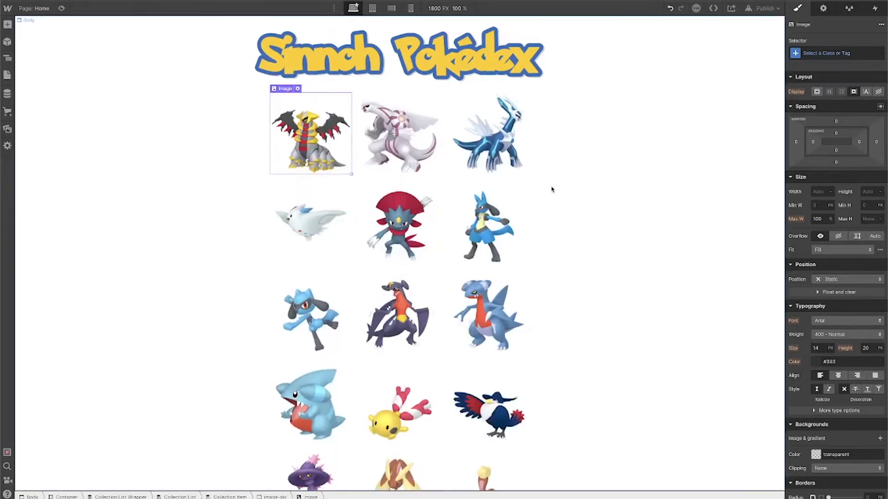
# Sort the Collection List by Number, smallest to largest
pyautogui.click(354, 109)
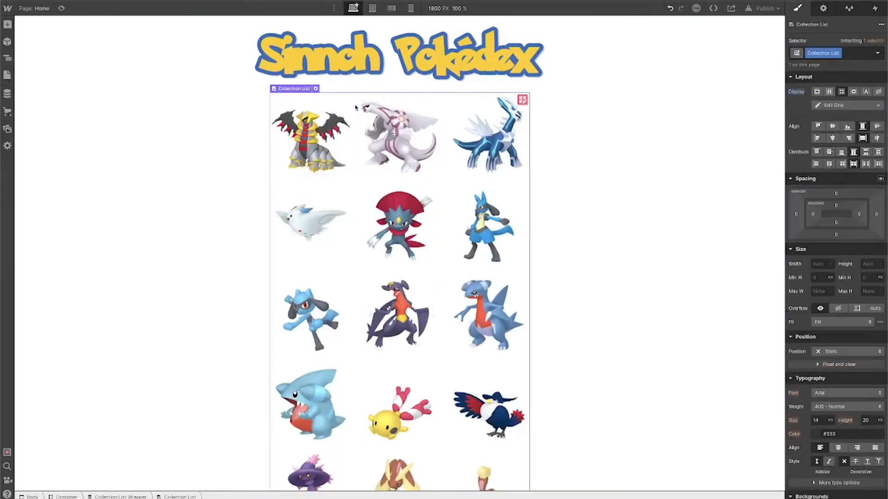
pyautogui.click(823, 9)
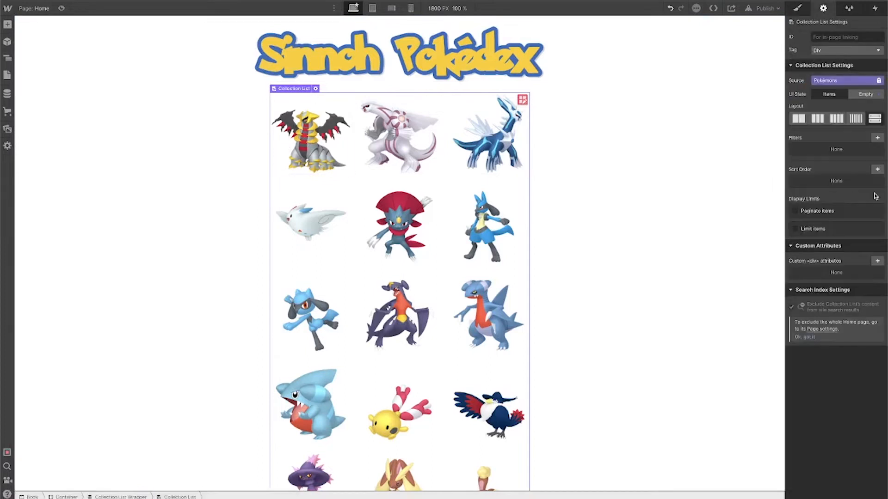
pyautogui.click(877, 171)
pyautogui.click(860, 200)
pyautogui.click(851, 252)
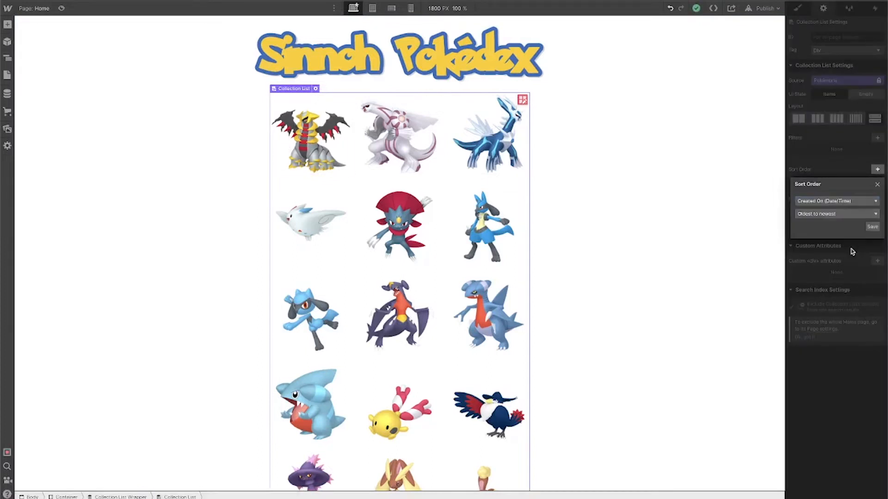
pyautogui.click(859, 202)
pyautogui.click(856, 214)
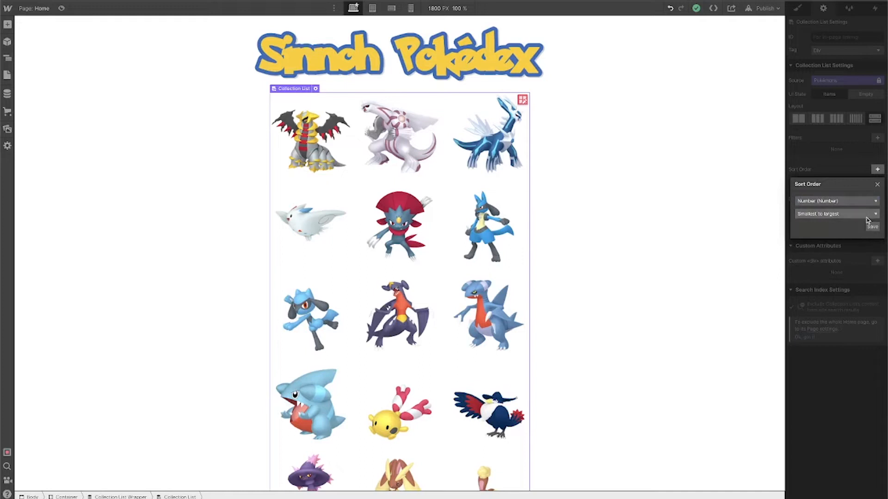
pyautogui.click(872, 227)
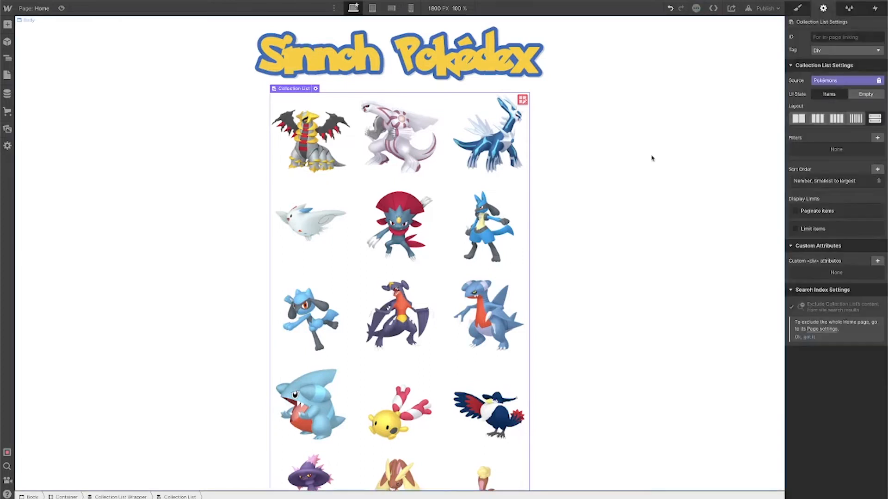
# Scroll through the collection list to check the Pokémon order
pyautogui.scroll(-12, 658, 136)
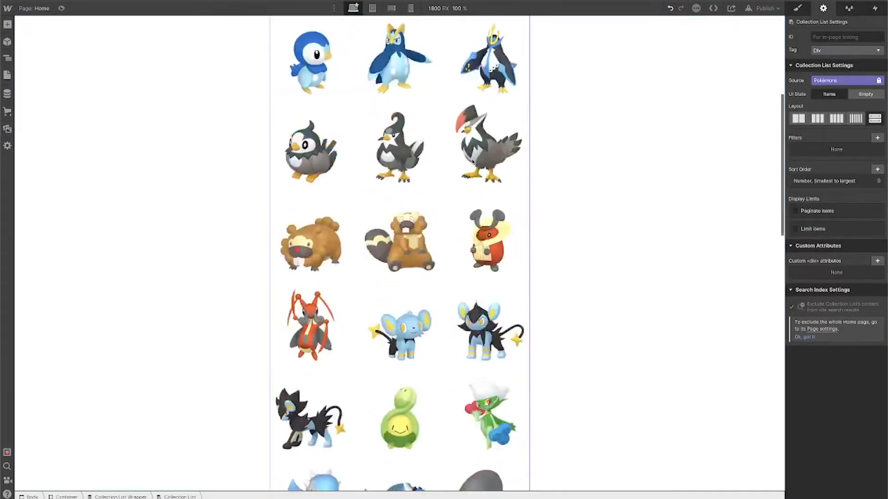
pyautogui.scroll(12, 608, 135)
pyautogui.click(607, 134)
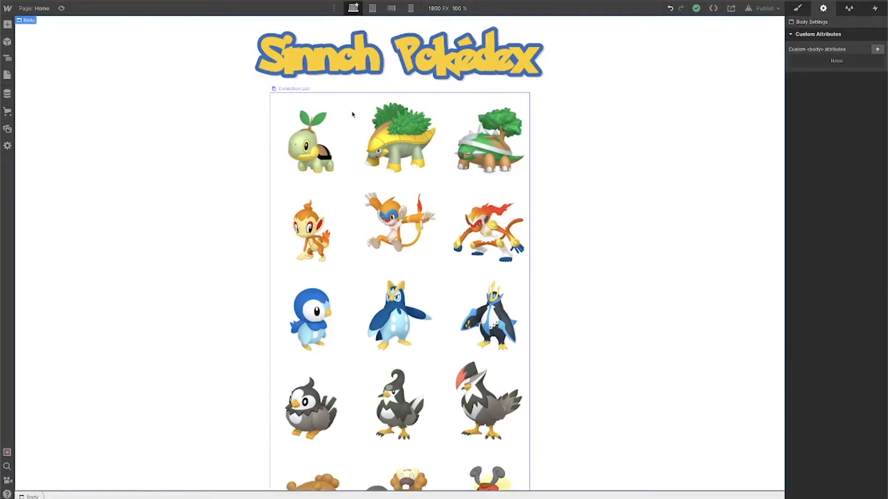
# Give the image-div a pokeball.png background image sized to cover and centred
pyautogui.click(321, 139)
pyautogui.press('s')
pyautogui.click(275, 497)
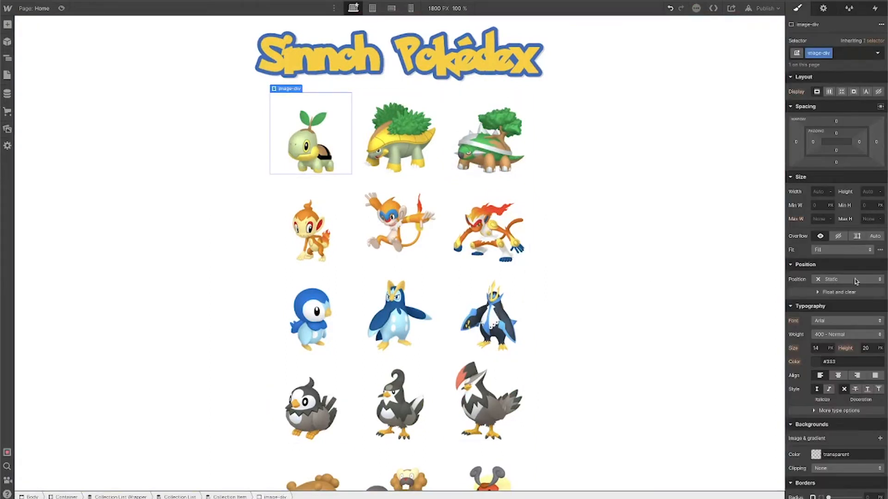
pyautogui.scroll(-5, 855, 281)
pyautogui.click(879, 223)
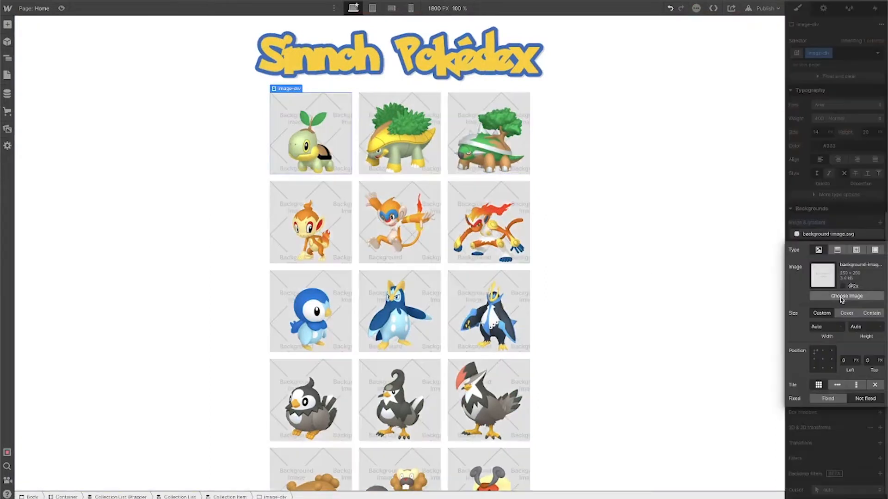
pyautogui.click(846, 296)
pyautogui.click(73, 143)
pyautogui.click(847, 313)
pyautogui.click(822, 360)
pyautogui.press('Escape')
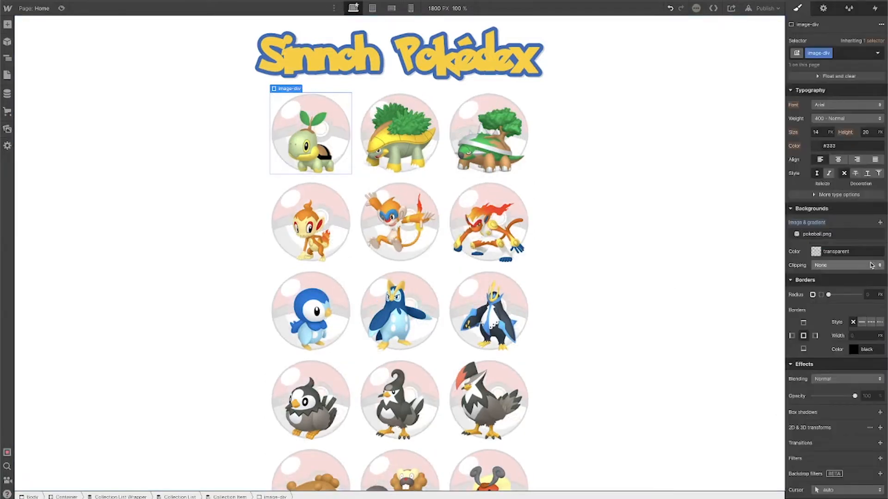
pyautogui.press('Escape')
# Add a Div Block with class content-div after the image-div and set its width to 90%
pyautogui.click(324, 92)
pyautogui.press('super+e')
pyautogui.write('di')
pyautogui.press('Return')
pyautogui.click(844, 54)
pyautogui.write('content-div')
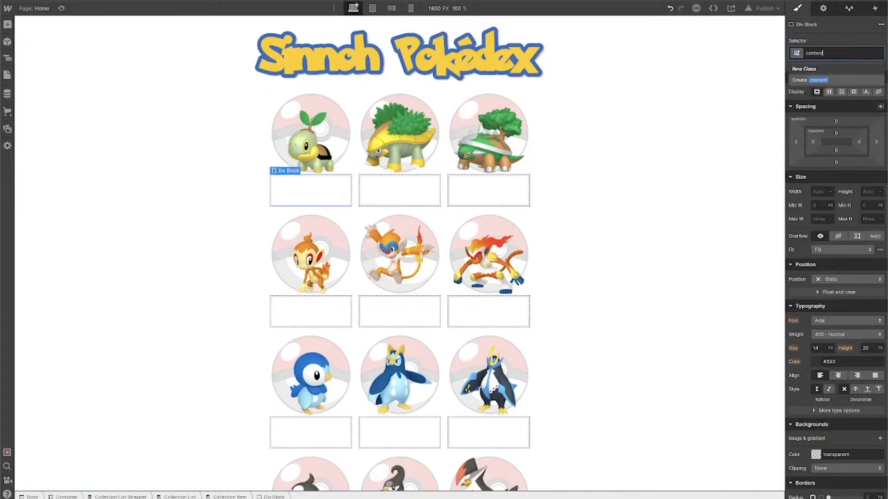
pyautogui.press('Return')
pyautogui.click(818, 192)
pyautogui.write('90')
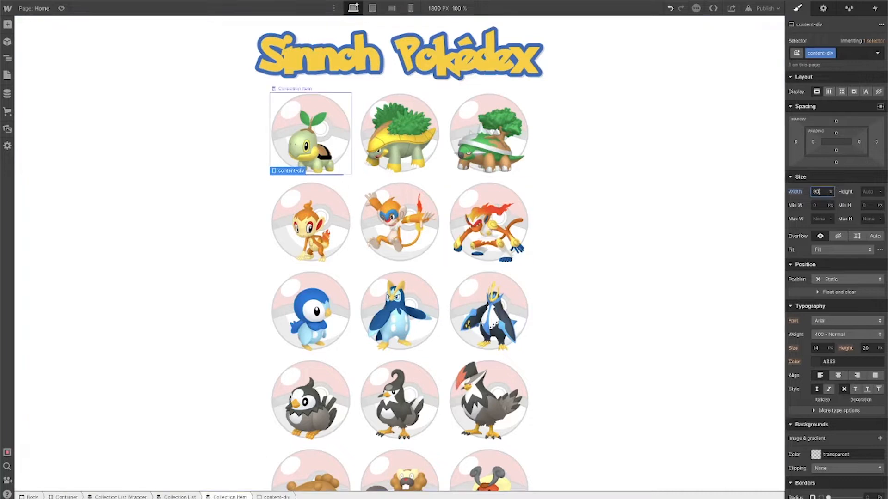
# Add a heading inside content-div and bind its text to the Pokémon's Name field
pyautogui.click(230, 497)
pyautogui.press('super+e')
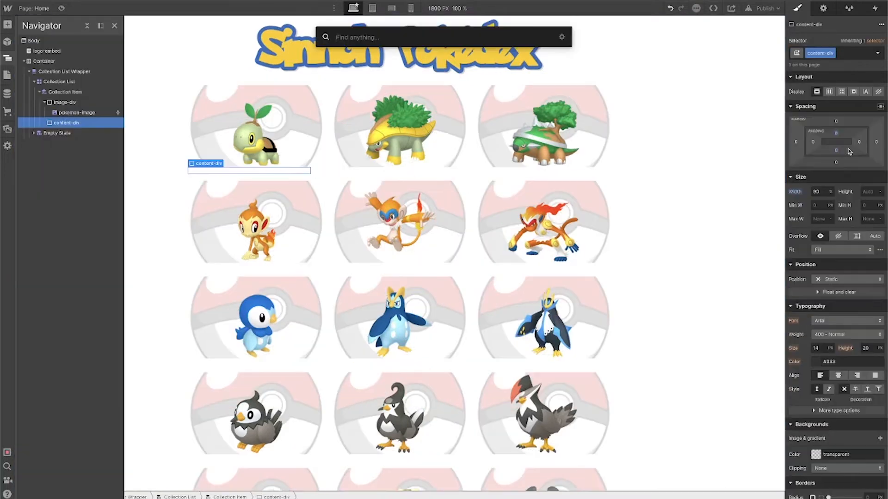
pyautogui.write('h')
pyautogui.press('Return')
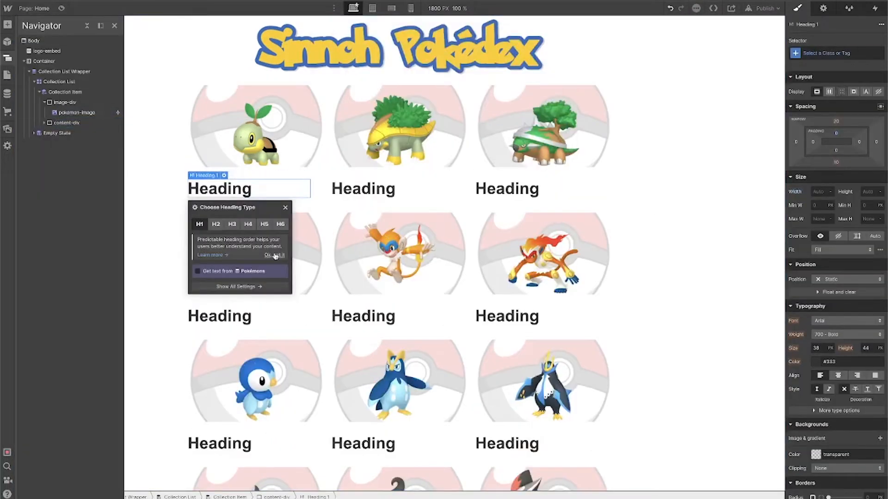
pyautogui.click(226, 282)
pyautogui.click(227, 282)
pyautogui.click(218, 292)
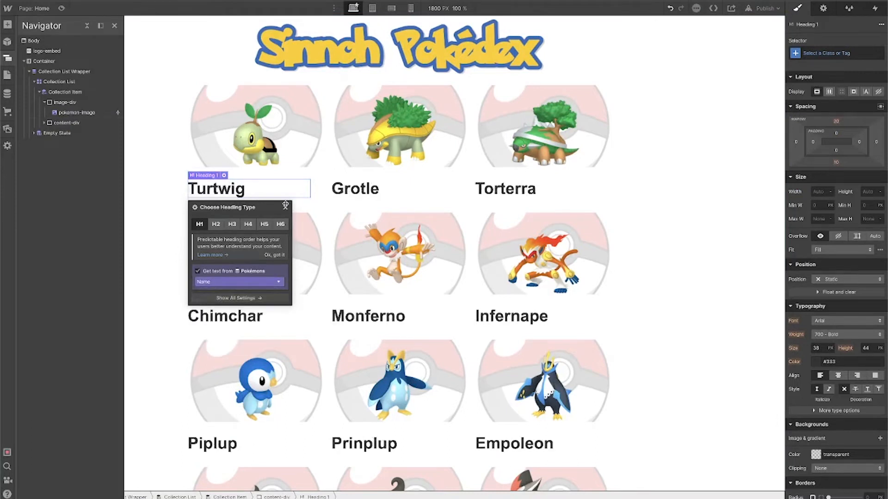
# Center-align the heading and set the collection item to a vertical flex layout
pyautogui.click(840, 377)
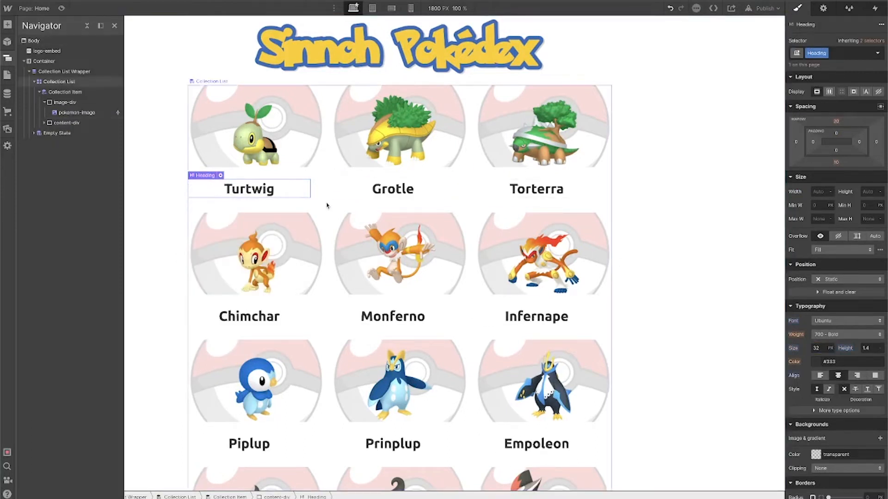
pyautogui.click(307, 176)
pyautogui.click(833, 127)
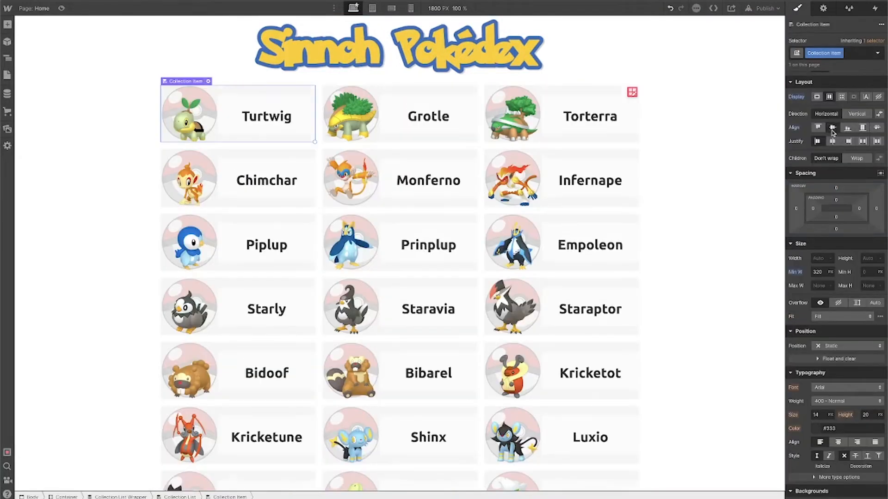
pyautogui.click(857, 114)
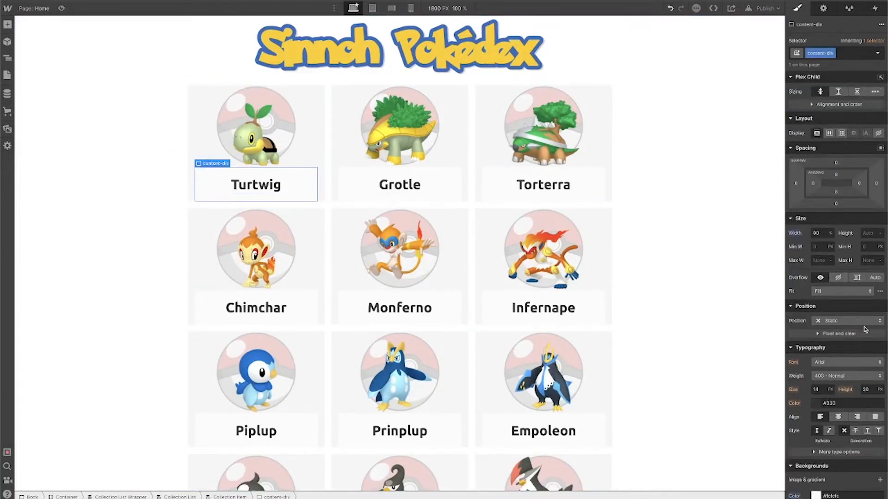
pyautogui.scroll(-6, 885, 415)
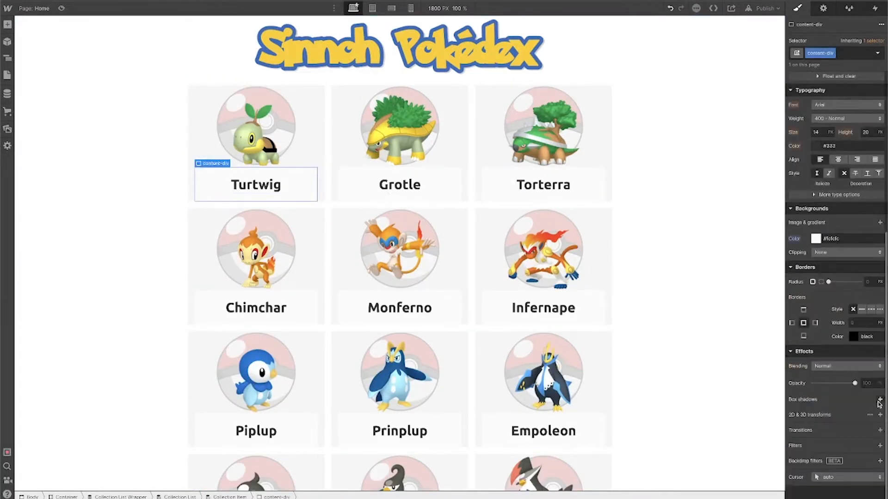
# Add an outer box shadow to content-div
pyautogui.click(879, 400)
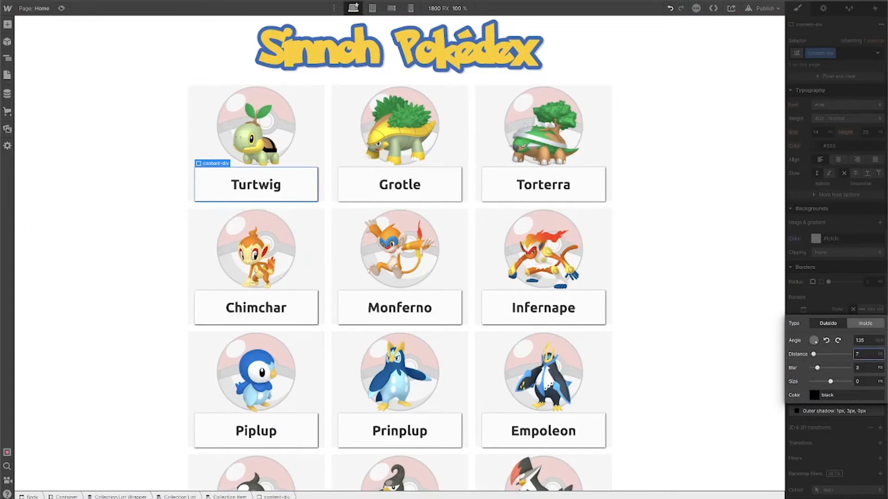
pyautogui.press('Tab')
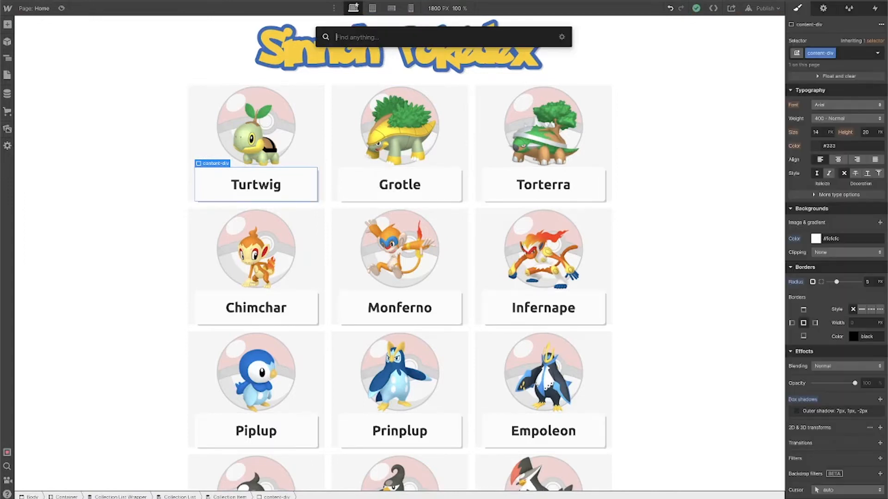
# Add a Text Block inside content-div and bind its text to the Pokémon's Number field
pyautogui.write('te')
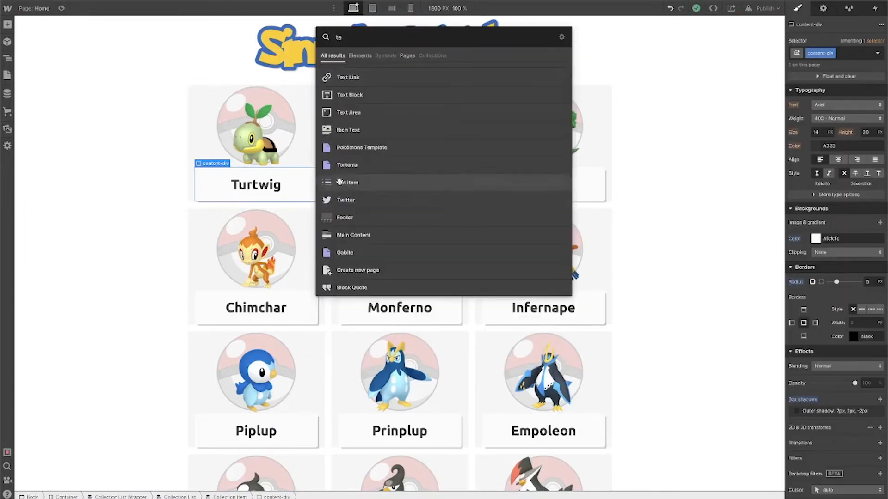
pyautogui.click(388, 94)
pyautogui.click(210, 233)
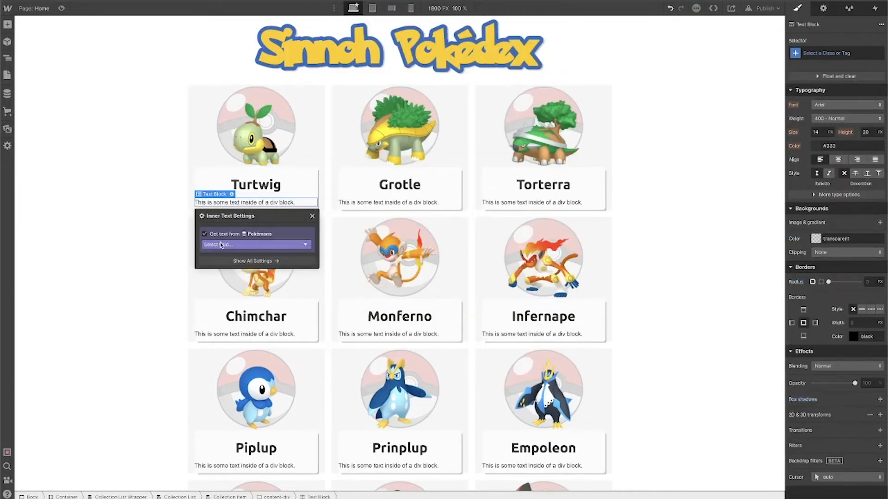
pyautogui.click(231, 244)
pyautogui.click(235, 269)
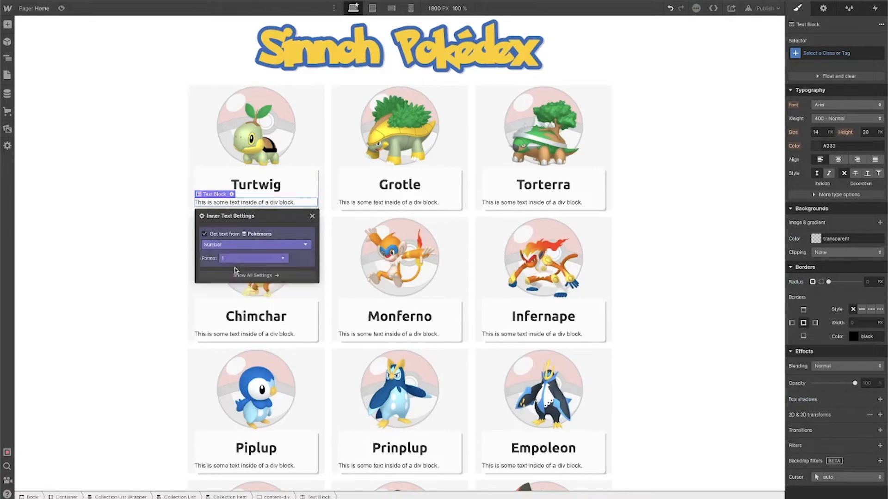
pyautogui.click(313, 216)
# Position the number absolutely in the top-left corner of the collection item
pyautogui.click(317, 107)
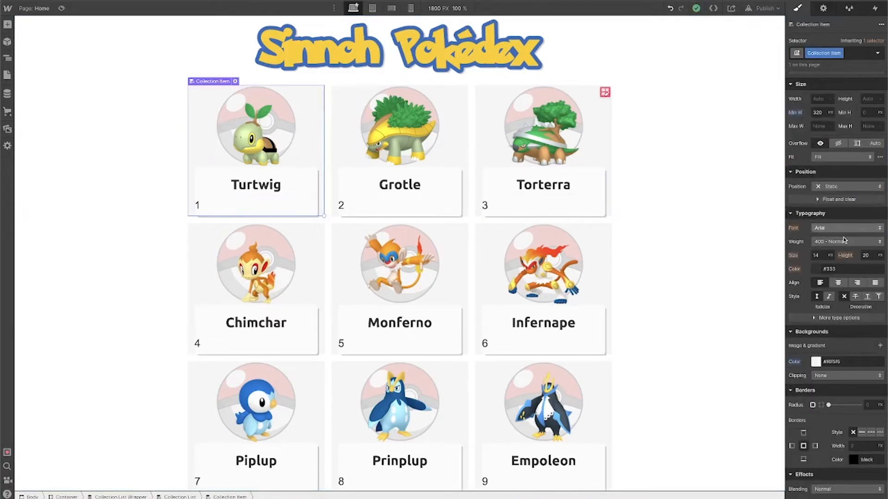
pyautogui.click(205, 205)
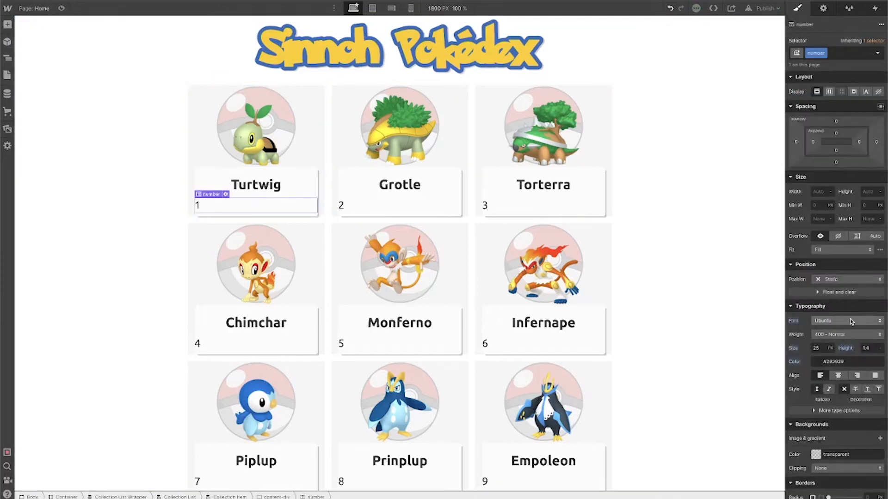
pyautogui.click(849, 280)
pyautogui.click(847, 300)
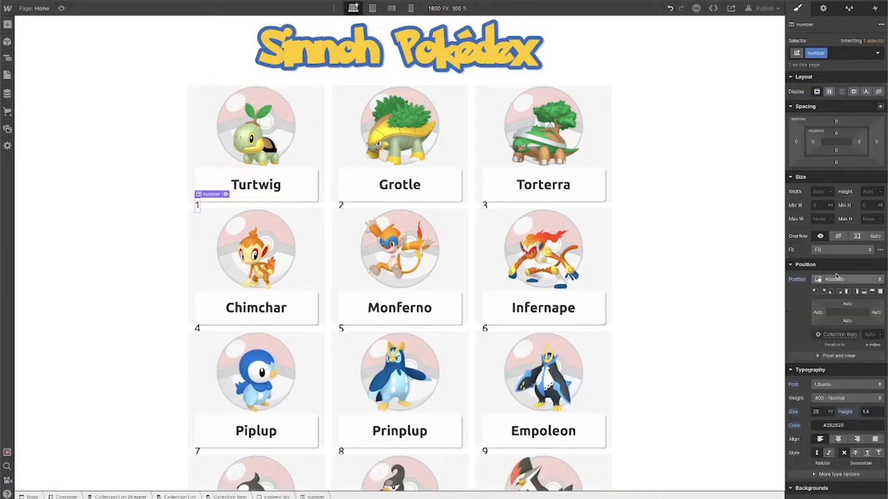
pyautogui.click(815, 292)
pyautogui.scroll(-1, 822, 296)
pyautogui.scroll(1, 834, 192)
pyautogui.moveTo(863, 146); pyautogui.dragTo(856, 146)
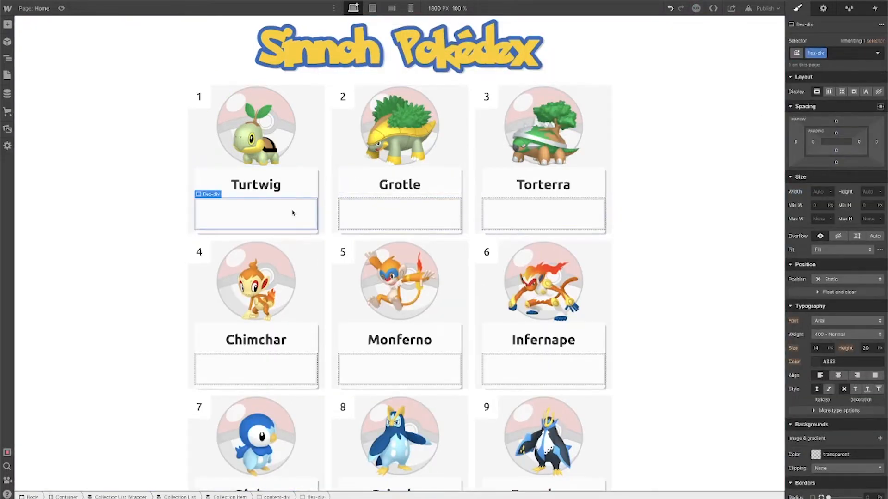
# Add a Div Block with class element-div inside flex-div
pyautogui.press('super+e')
pyautogui.write('di')
pyautogui.press('Return')
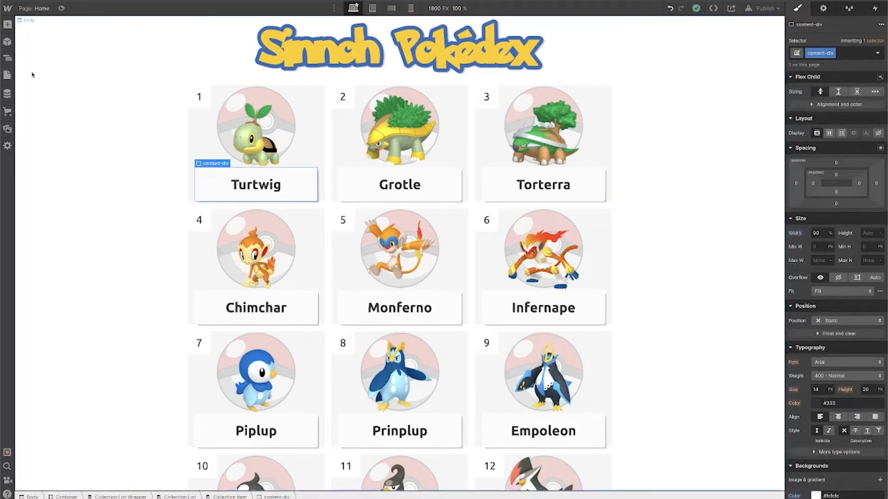
# Add an image inside element-div and bind it to the Pokémon's Type 1 Icon field
pyautogui.click(7, 59)
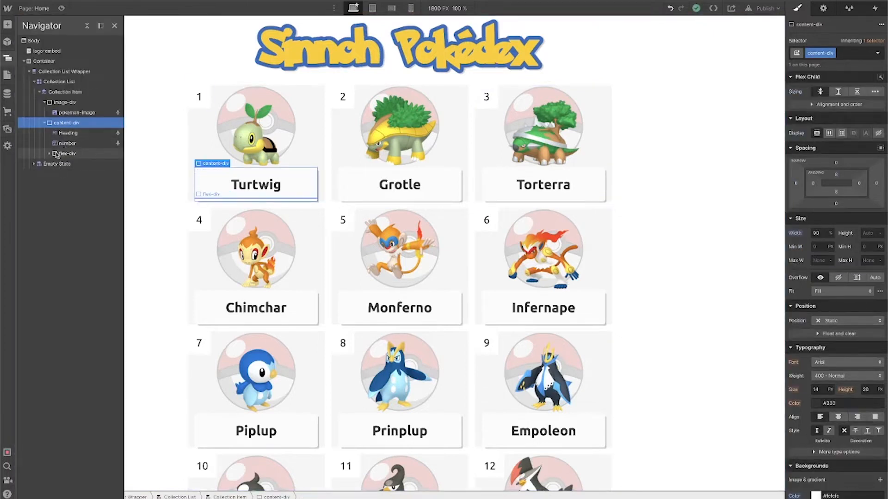
pyautogui.click(76, 165)
pyautogui.press('super+e')
pyautogui.write('im')
pyautogui.press('Return')
pyautogui.click(250, 252)
pyautogui.click(257, 248)
pyautogui.click(255, 291)
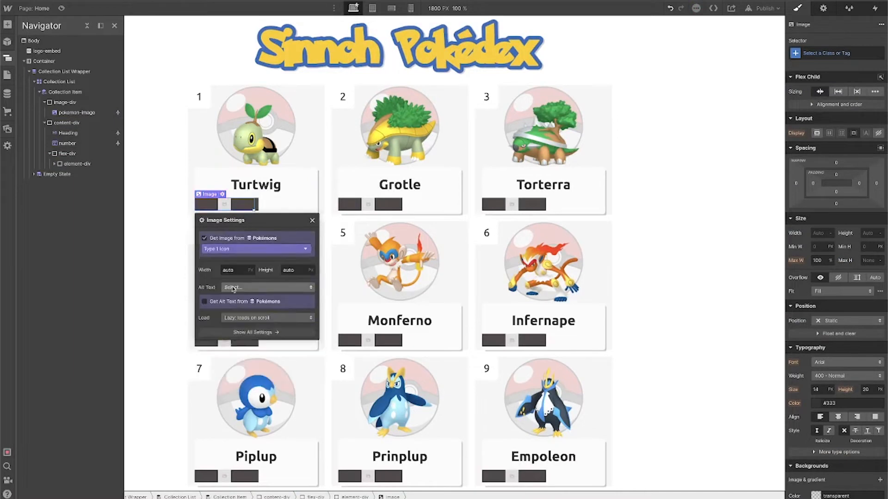
pyautogui.click(311, 223)
# Add a Text Block inside element-div and bind its text to the Type 1 field
pyautogui.press('super+e')
pyautogui.write('te')
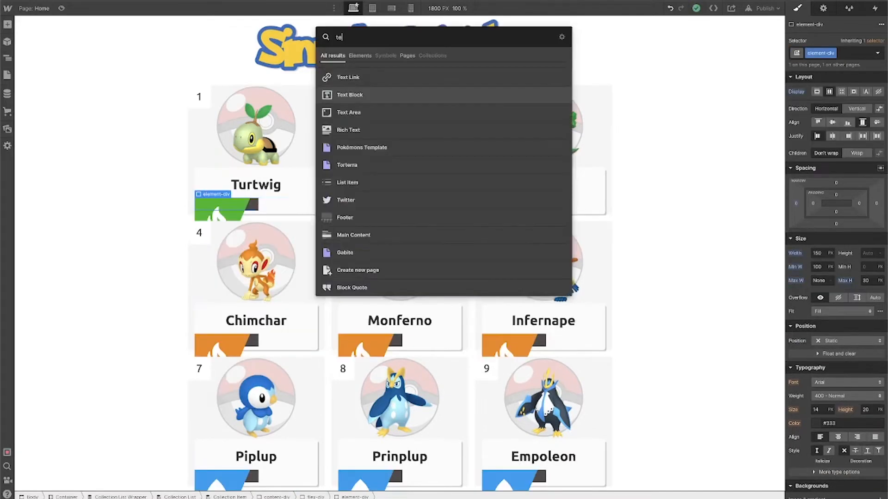
pyautogui.press('Return')
pyautogui.click(292, 242)
pyautogui.click(296, 250)
pyautogui.click(277, 282)
pyautogui.click(368, 220)
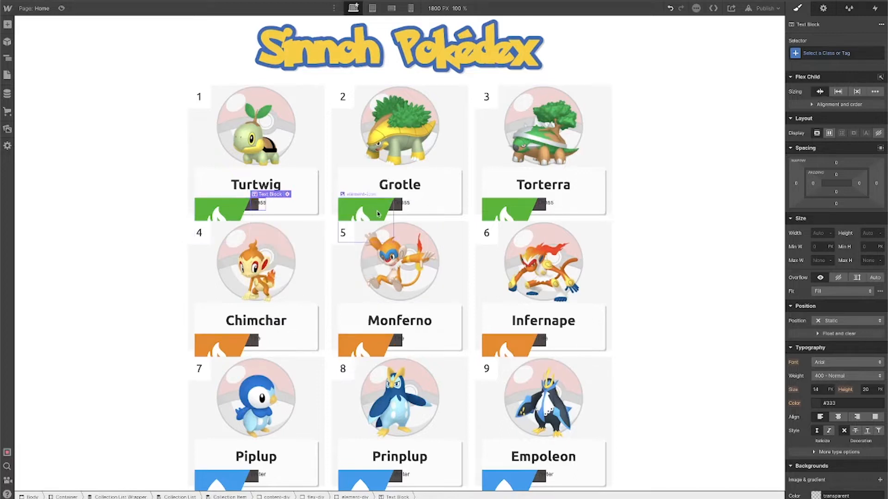
pyautogui.click(228, 207)
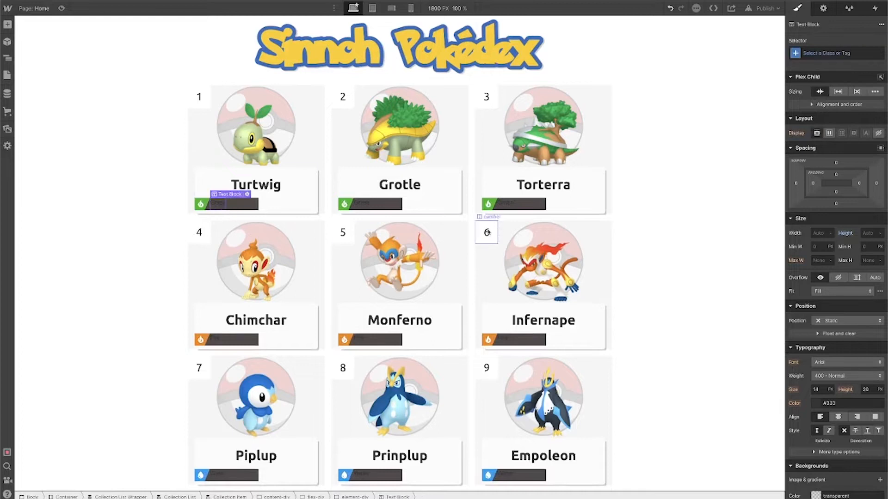
# Add a second Div Block inside flex-div for the second type badge
pyautogui.click(283, 209)
pyautogui.hotkey('ctrl', 'k')
pyautogui.write('ele')
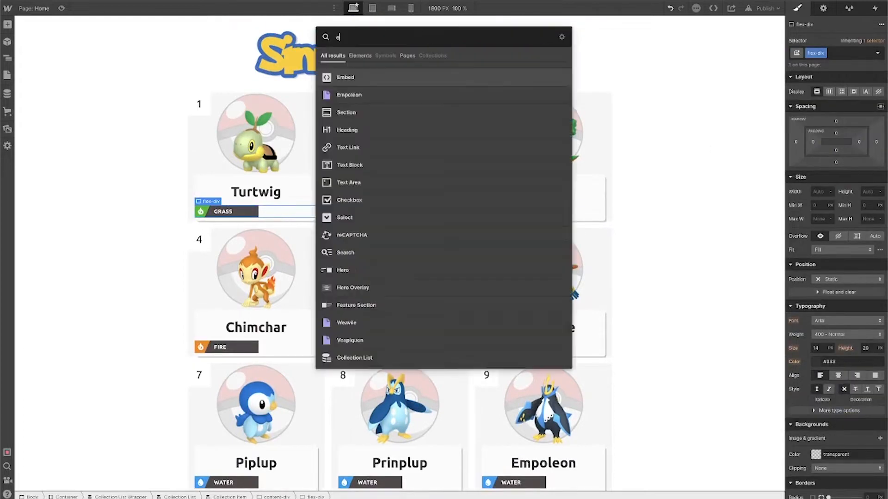
pyautogui.press('BackSpace')
pyautogui.press('BackSpace')
pyautogui.press('BackSpace')
pyautogui.write('d')
pyautogui.press('Return')
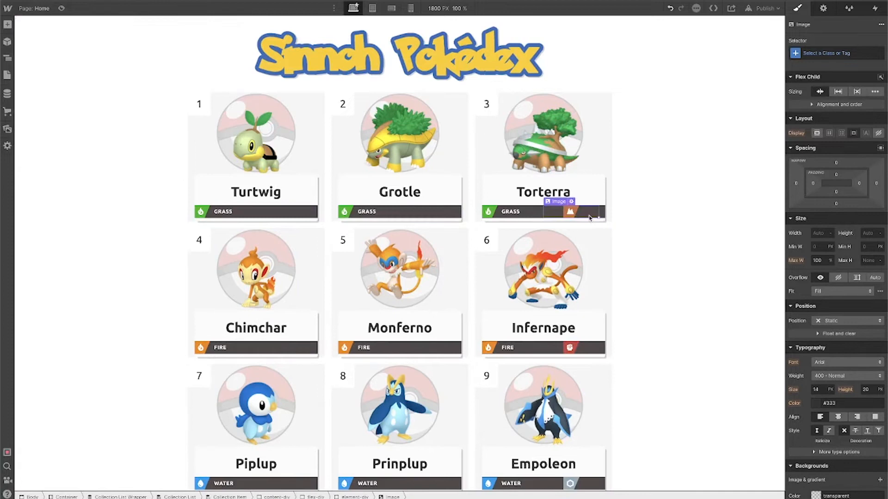
# Add a Text Block bound to the Type 2 field in the second badge and give it class element-text
pyautogui.hotkey('ctrl', 'k')
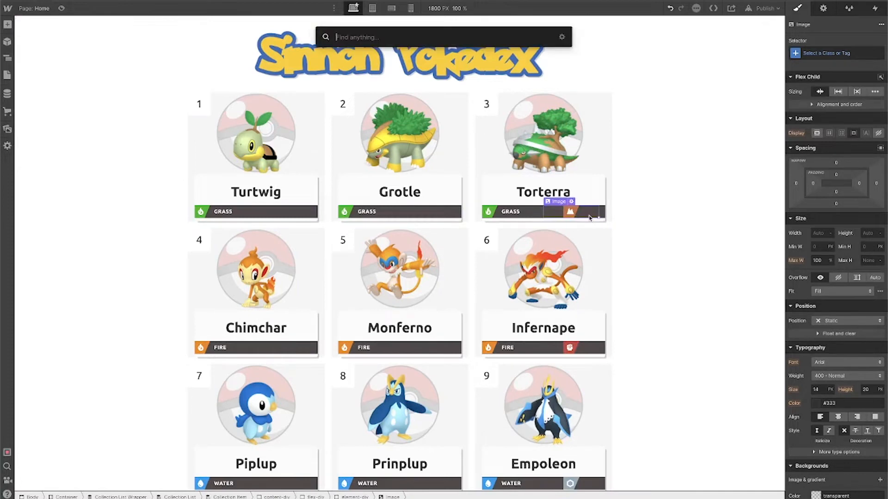
pyautogui.write('te')
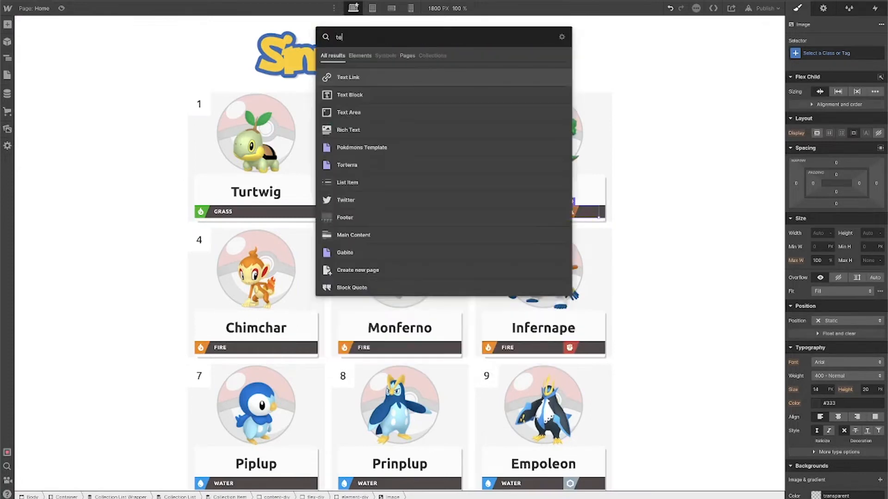
pyautogui.click(460, 95)
pyautogui.click(609, 246)
pyautogui.click(659, 257)
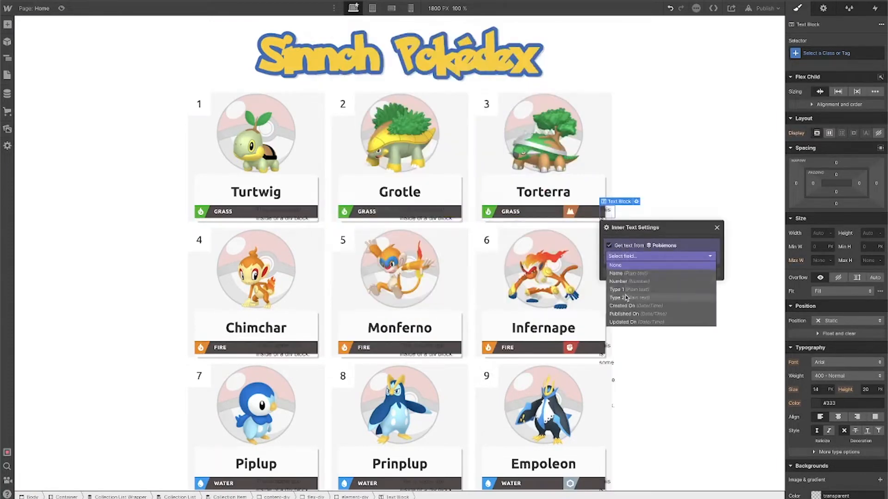
pyautogui.click(642, 265)
pyautogui.click(717, 228)
pyautogui.click(841, 53)
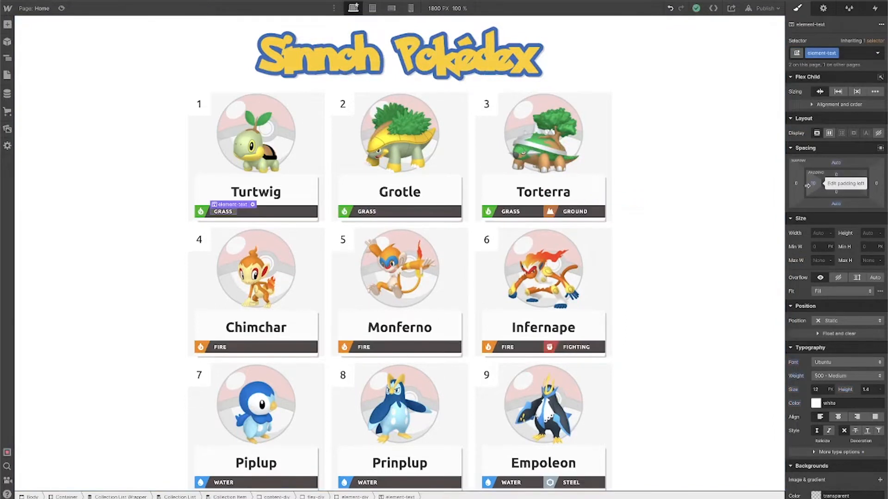
# Make the second element-div visible only when Type 2 is set
pyautogui.click(276, 214)
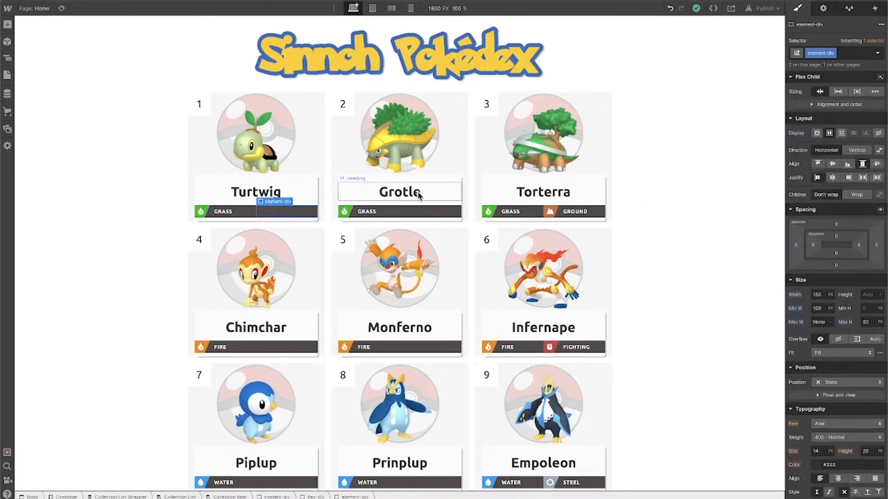
pyautogui.click(826, 9)
pyautogui.click(878, 170)
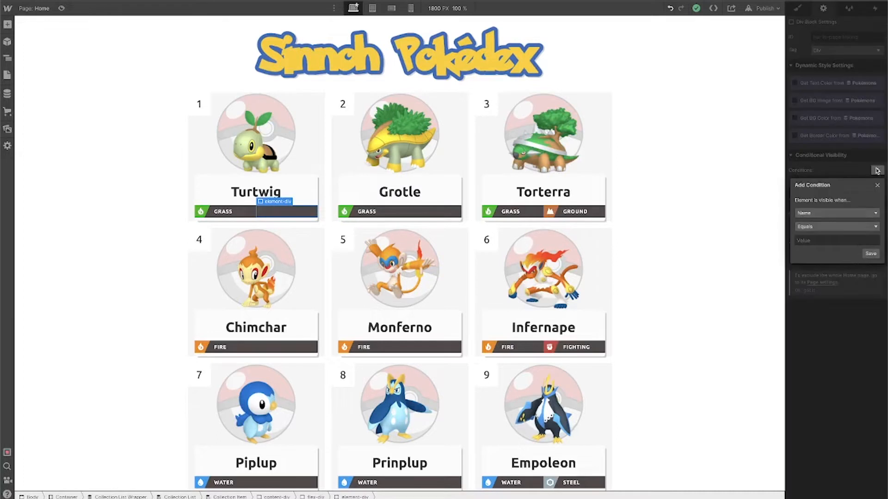
pyautogui.click(858, 216)
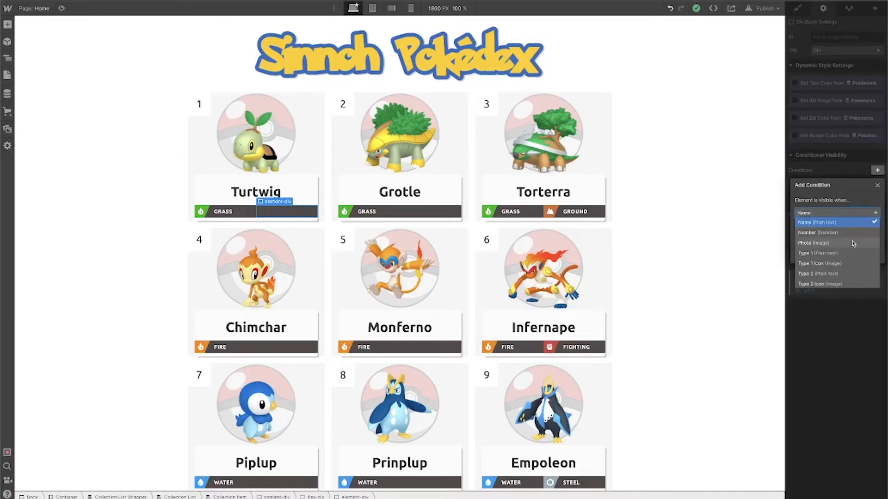
pyautogui.click(846, 274)
pyautogui.click(837, 226)
pyautogui.click(847, 258)
pyautogui.click(871, 244)
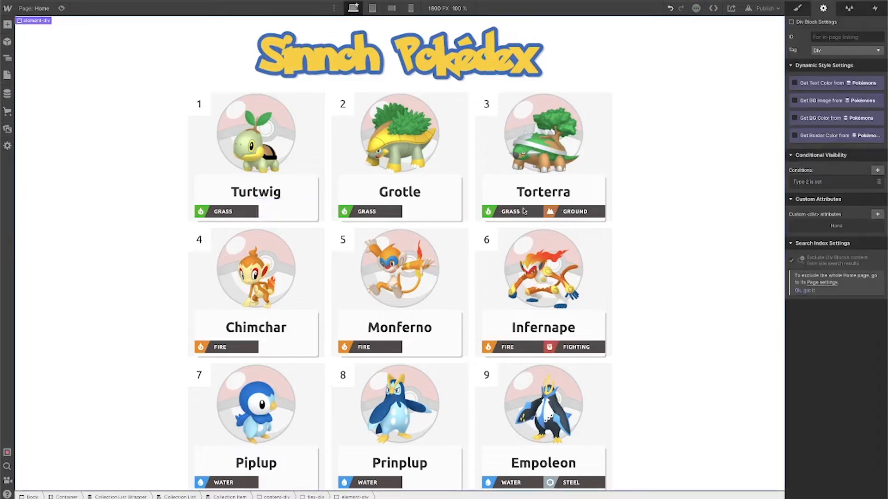
# Switch content-div's flex layout direction to vertical
pyautogui.click(297, 206)
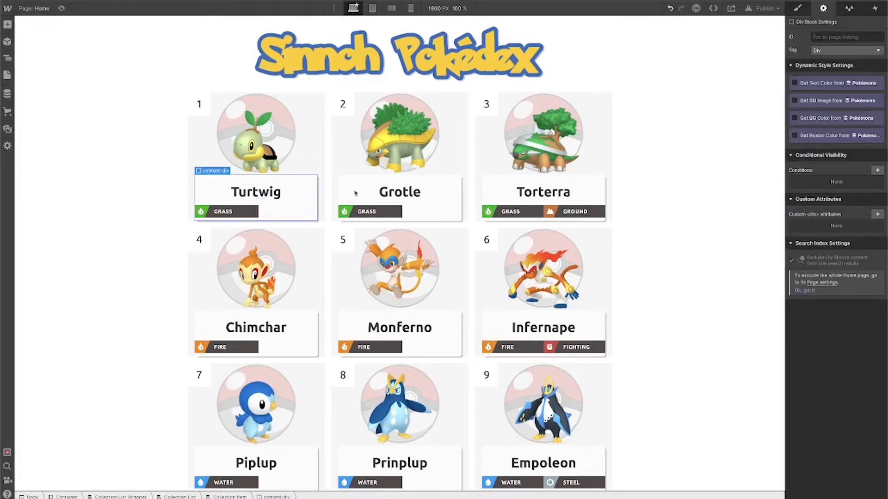
pyautogui.click(798, 9)
pyautogui.click(828, 132)
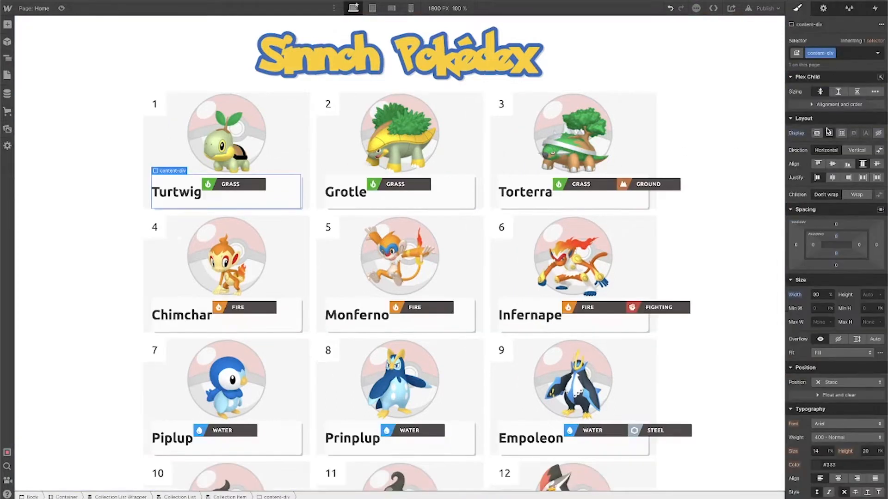
pyautogui.click(855, 151)
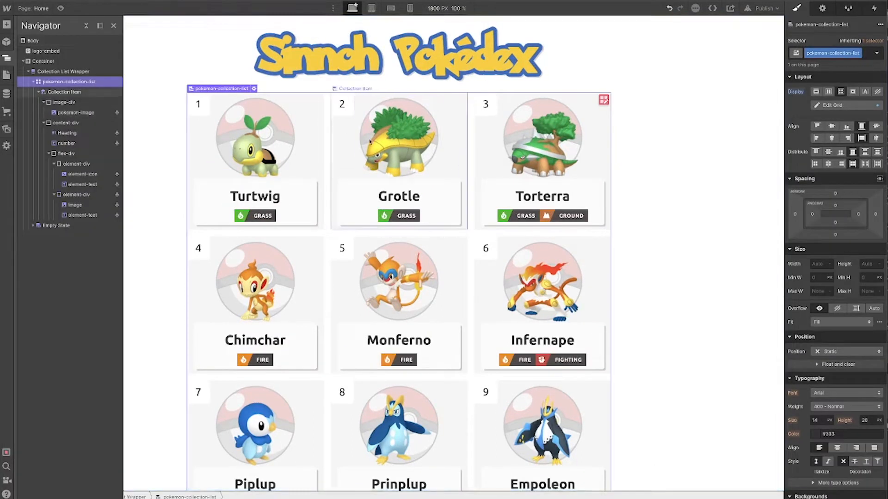
pyautogui.press('z')
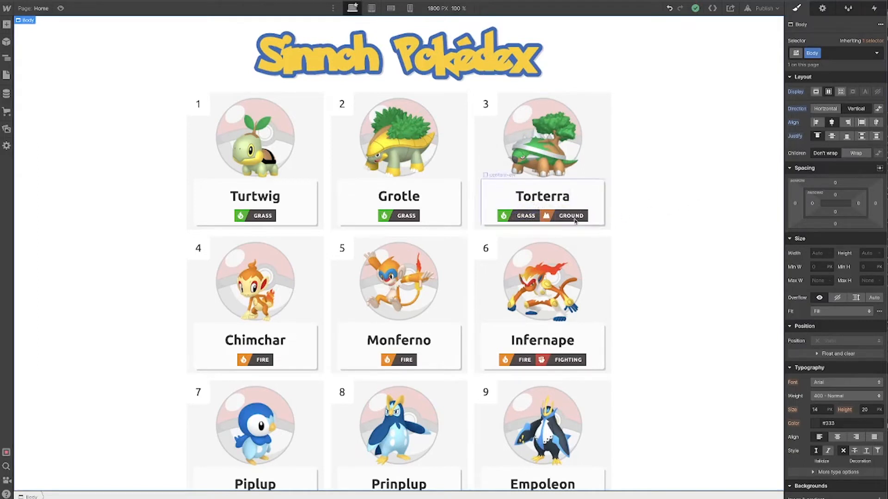
# Add a text block reading 2021 inside content-div
pyautogui.click(598, 217)
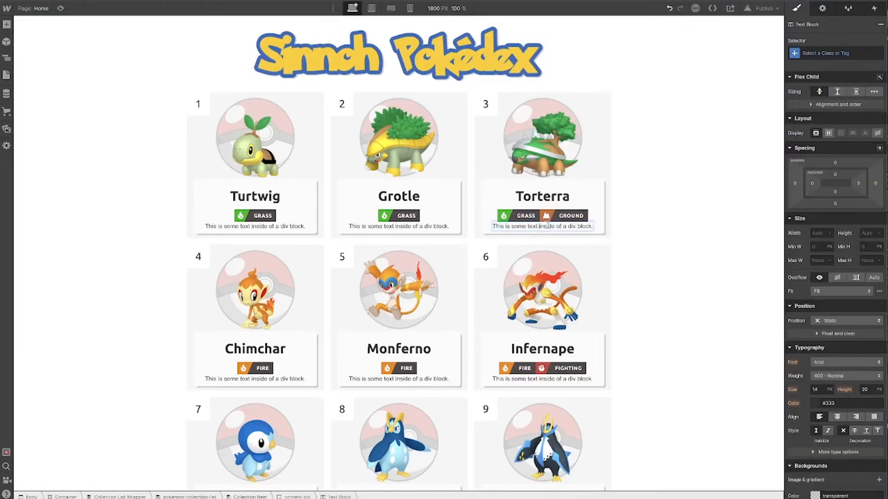
pyautogui.doubleClick(548, 226)
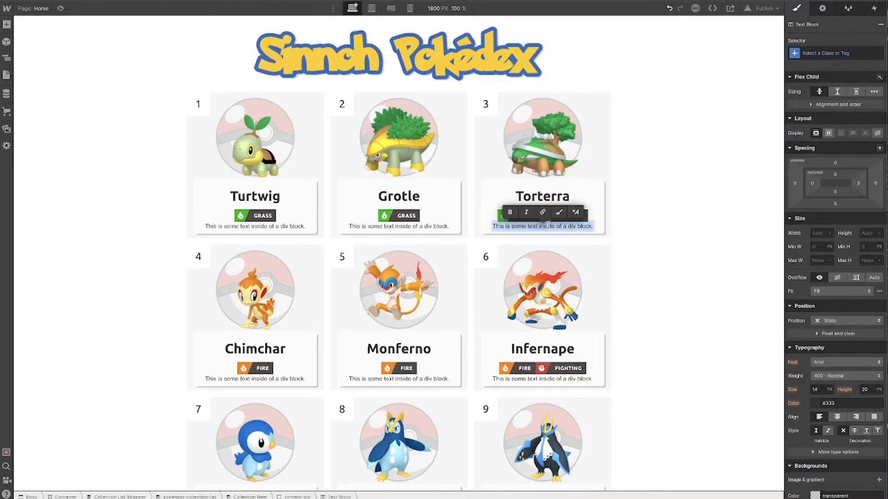
pyautogui.write('2021')
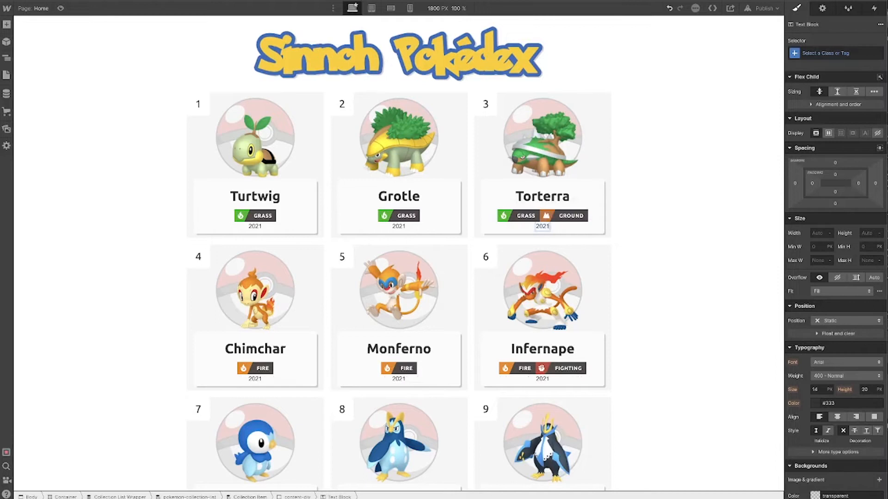
# Add another text block reading favorite below it and select it
pyautogui.press('super+e')
pyautogui.write('t')
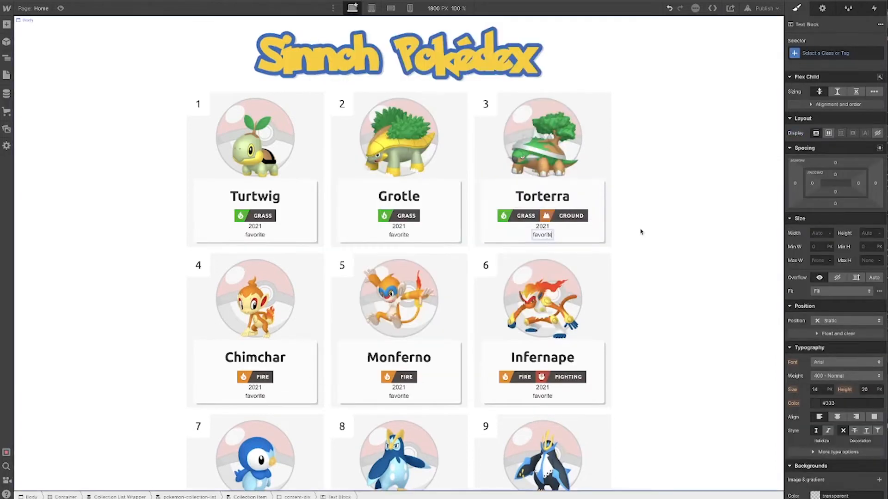
pyautogui.click(635, 221)
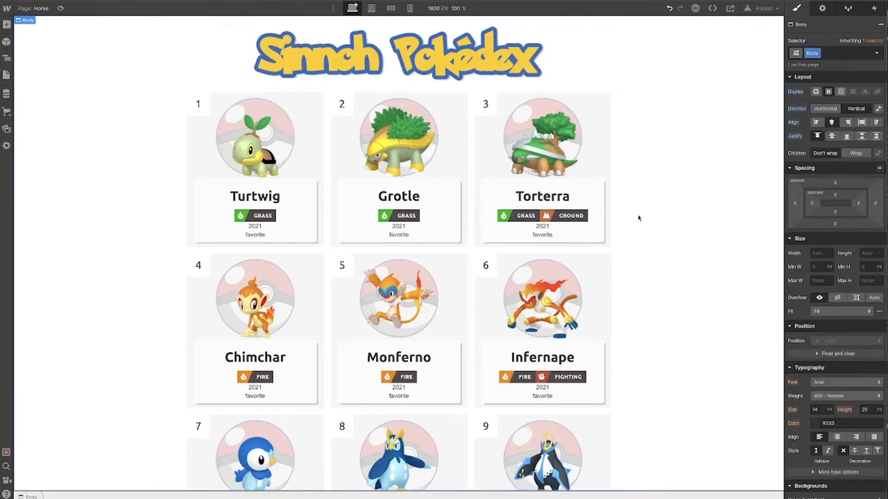
pyautogui.click(543, 235)
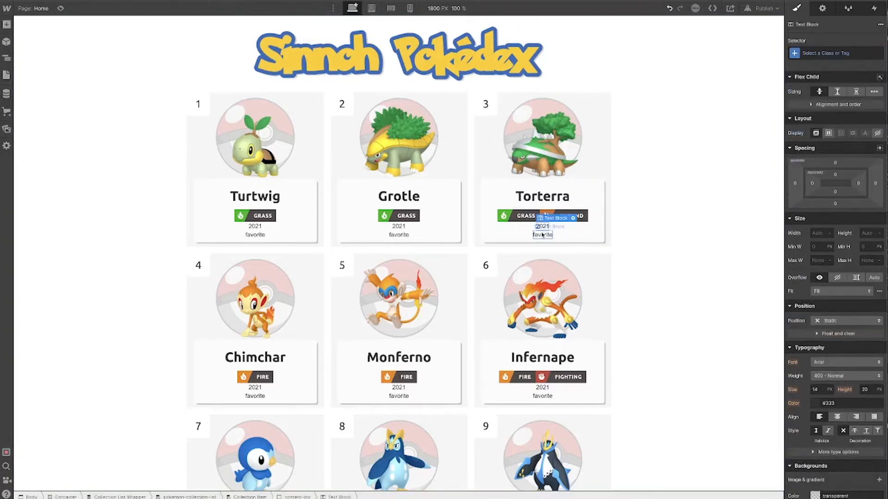
pyautogui.click(543, 235)
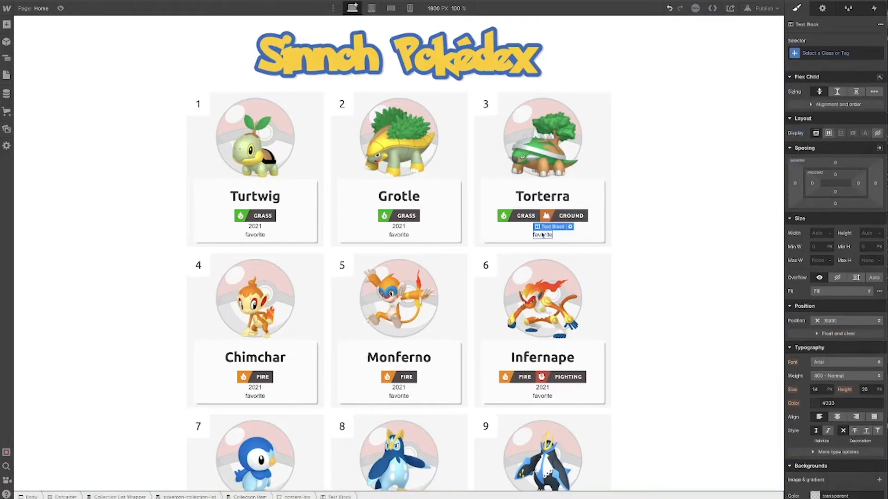
# Hide the 2021 and favorite text blocks by setting their display to none
pyautogui.click(574, 232)
pyautogui.click(541, 227)
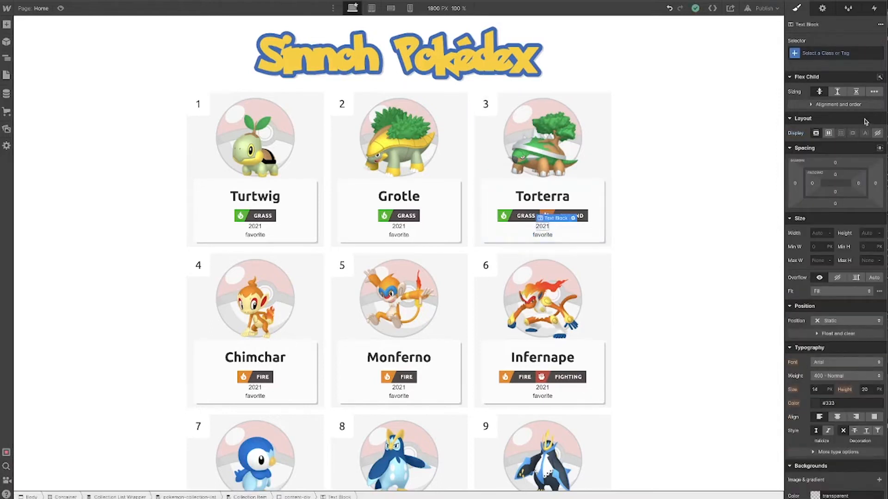
pyautogui.click(877, 133)
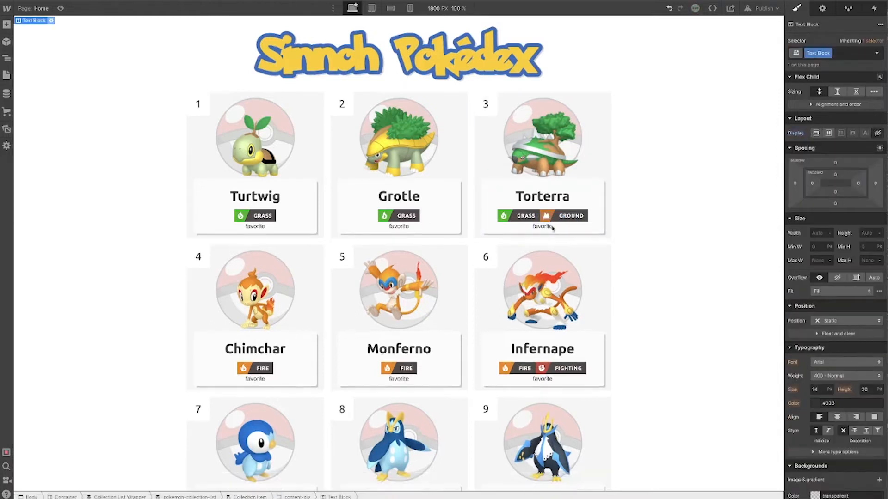
pyautogui.click(877, 133)
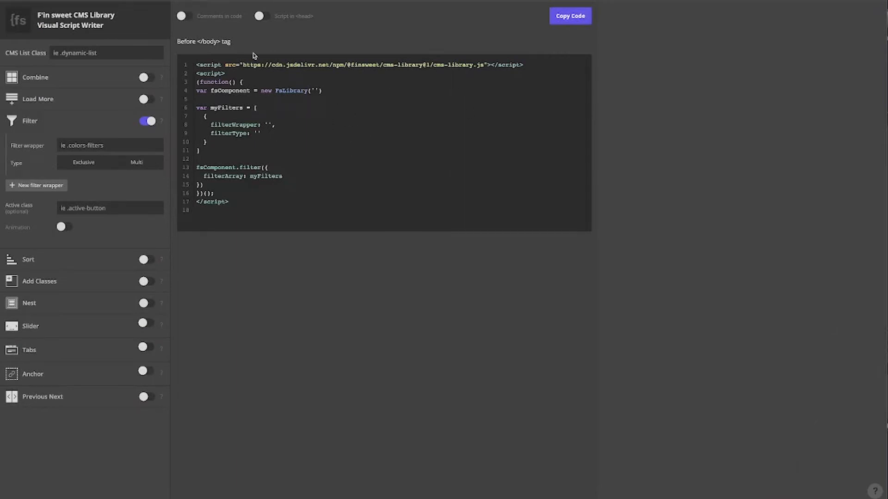
# Re-enable the Filter option in the CMS Library script writer and select the library script tag in the generated code
pyautogui.click(31, 121)
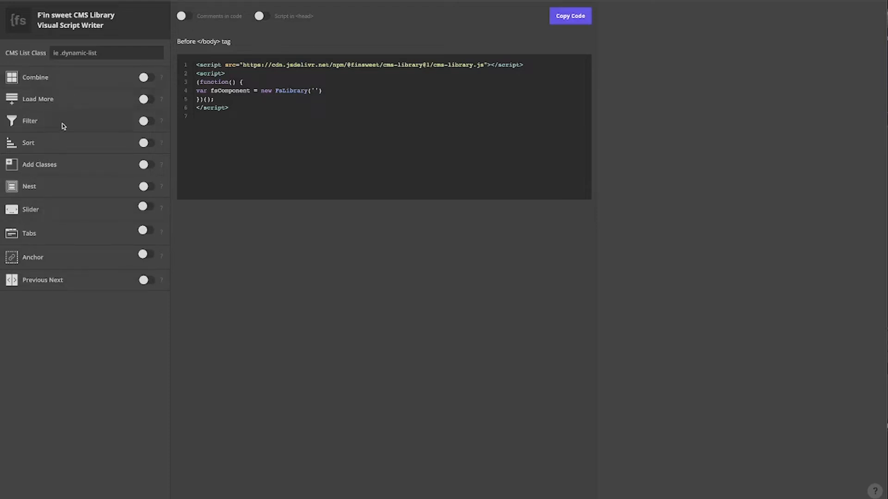
pyautogui.click(144, 121)
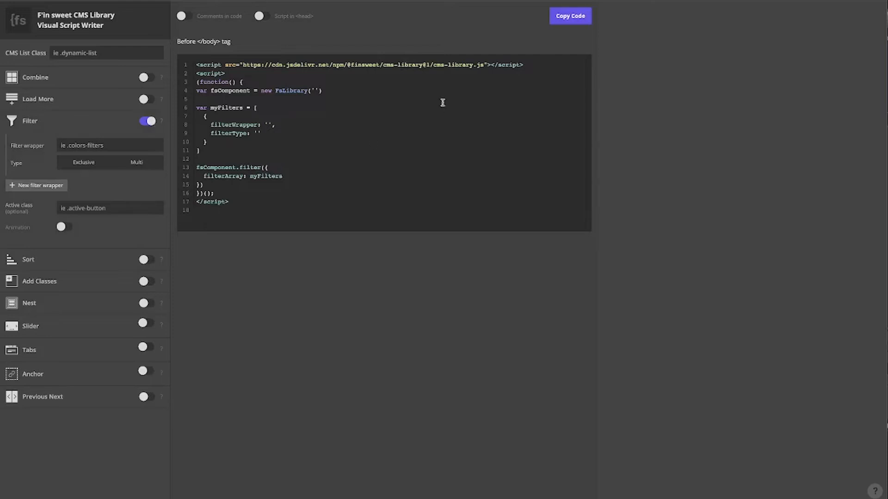
pyautogui.moveTo(530, 65); pyautogui.dragTo(196, 65)
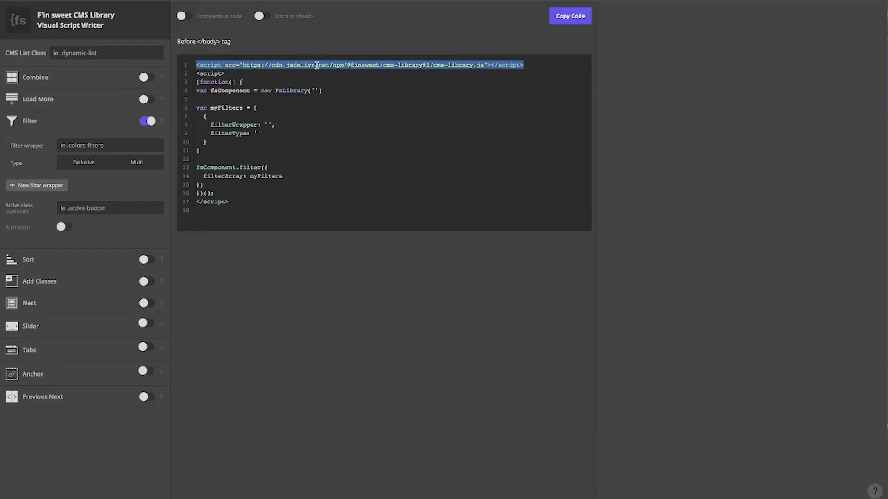
pyautogui.click(365, 77)
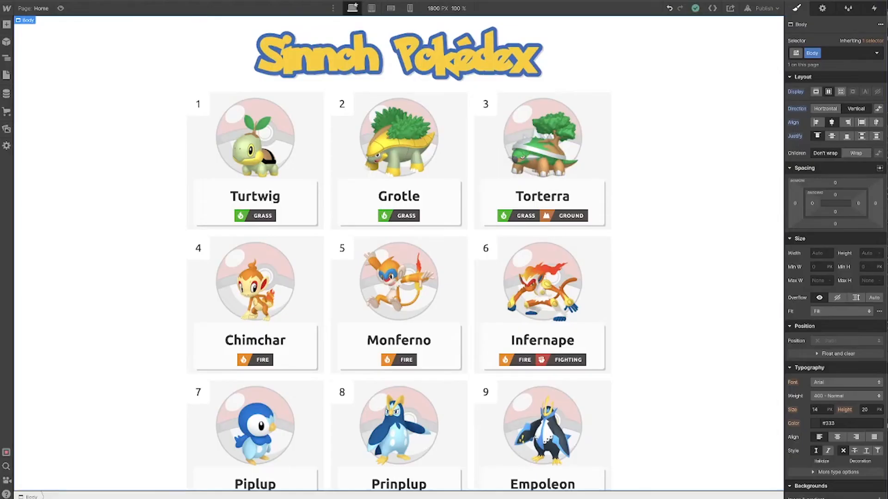
# Enter .pokemon-collection-list as the CMS List Class in the script writer
pyautogui.click(224, 93)
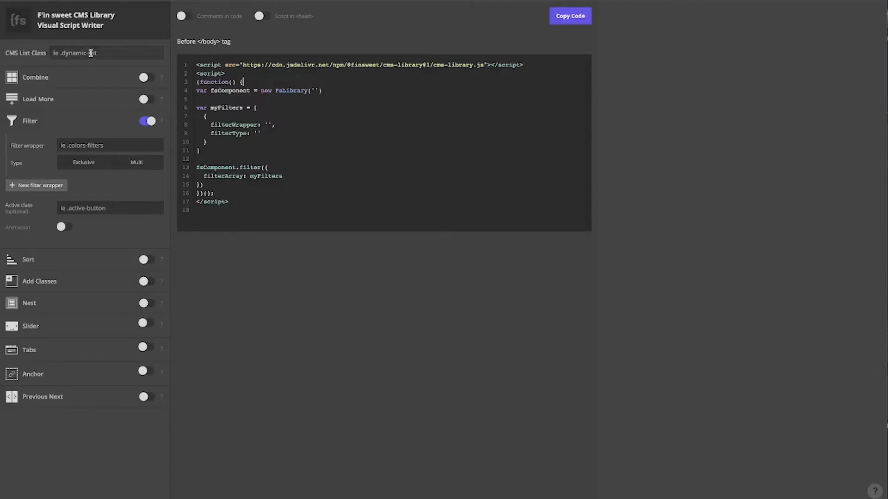
pyautogui.click(106, 52)
pyautogui.write('pokemon-collecti')
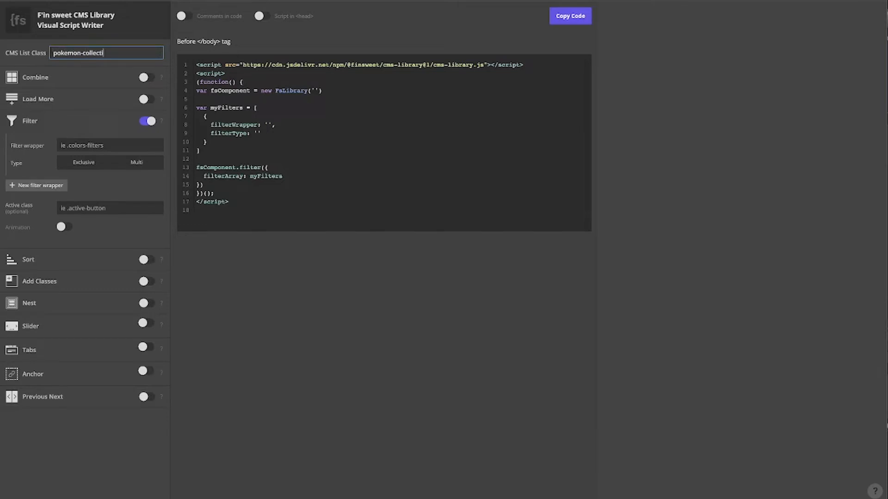
pyautogui.write('on-list')
pyautogui.press('Home')
pyautogui.write('.')
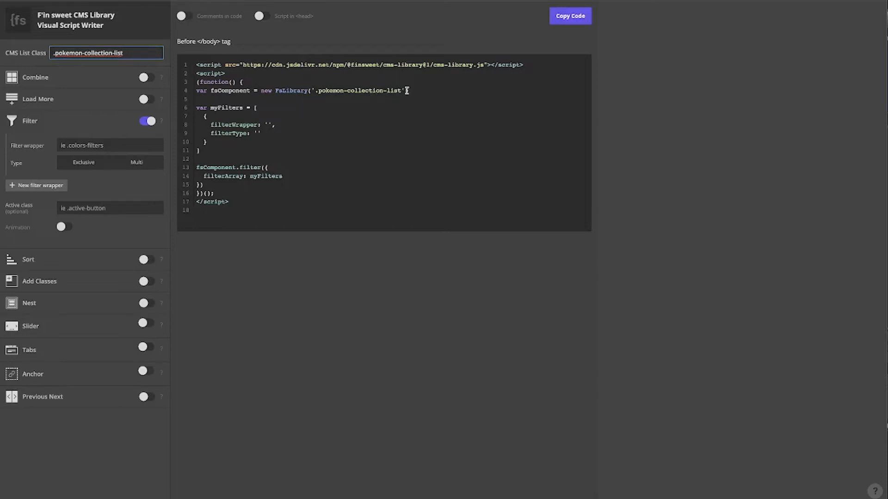
# Add a Div Block and move it inside Container above the Collection List Wrapper
pyautogui.click(277, 108)
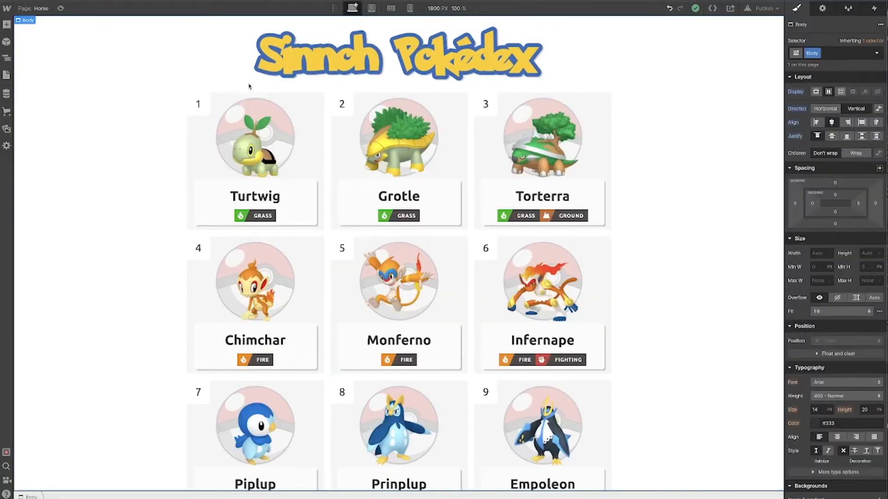
pyautogui.hotkey('ctrl', 'k')
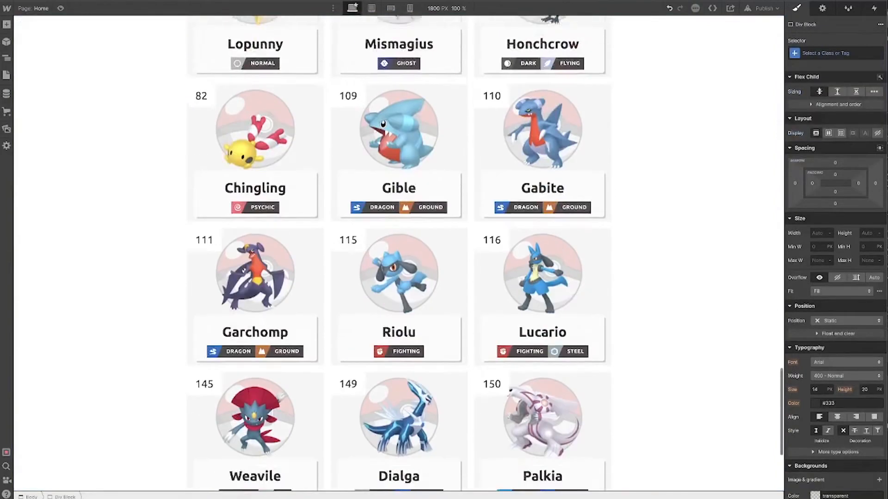
pyautogui.scroll(-5, 398, 278)
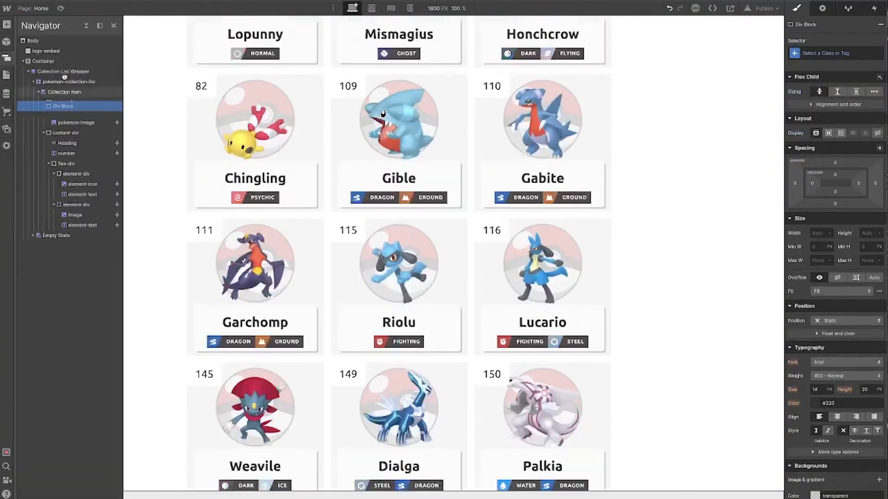
pyautogui.click(65, 71)
pyautogui.moveTo(65, 68); pyautogui.dragTo(66, 69)
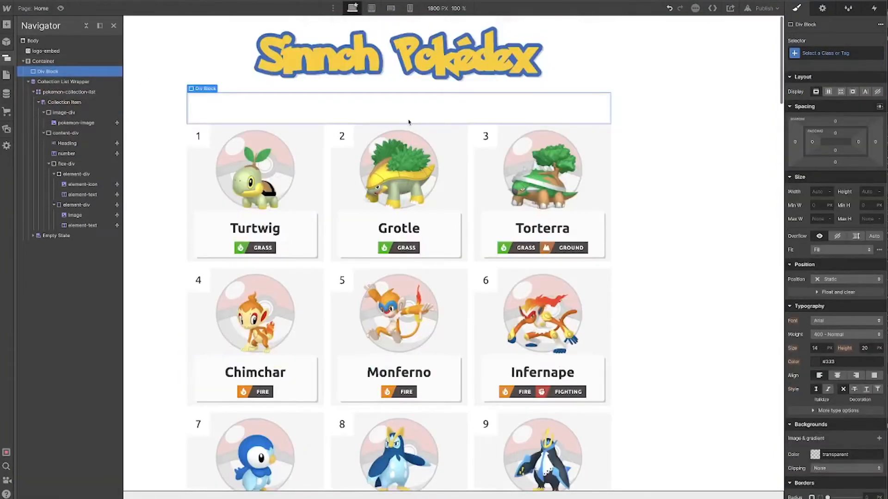
# Give the new Div Block the class button-wrapper and set its max width to 100
pyautogui.hotkey('ctrl', 'Return')
pyautogui.write('button-w')
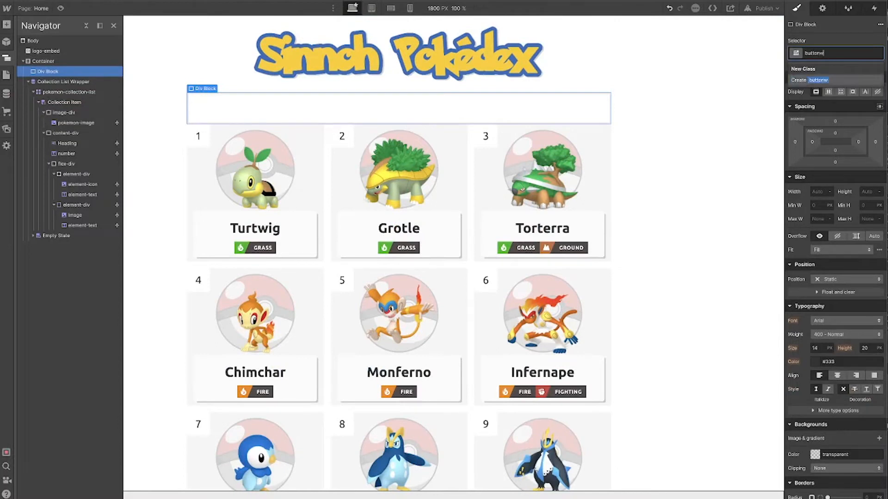
pyautogui.write('rappe')
pyautogui.press('Return')
pyautogui.click(818, 219)
pyautogui.write('100')
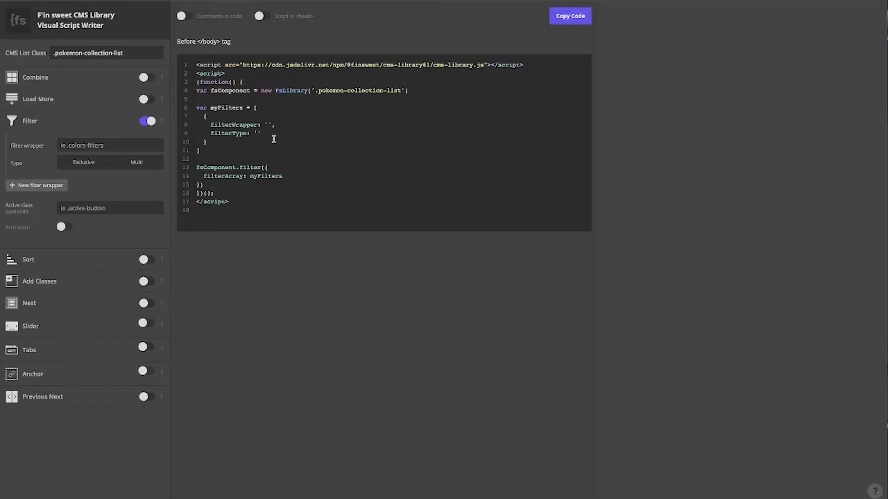
# Enter .button-wrapper as the filter wrapper in the script writer
pyautogui.click(109, 145)
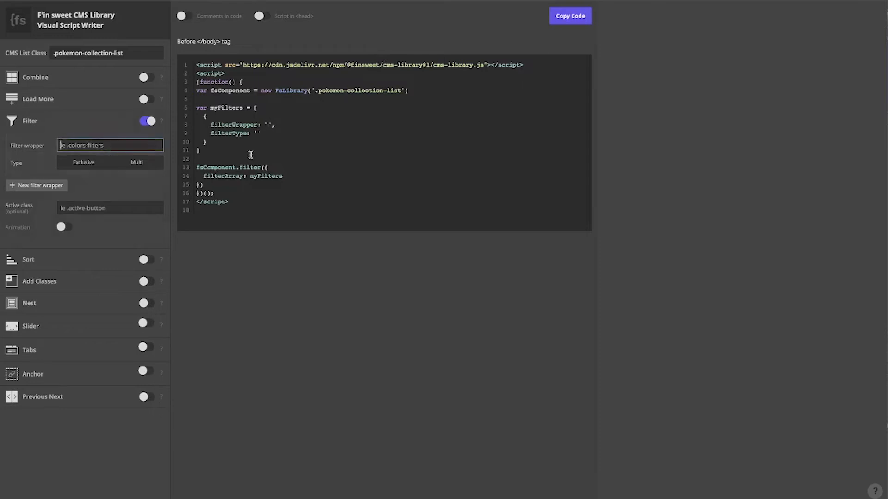
pyautogui.write('button-wrapper')
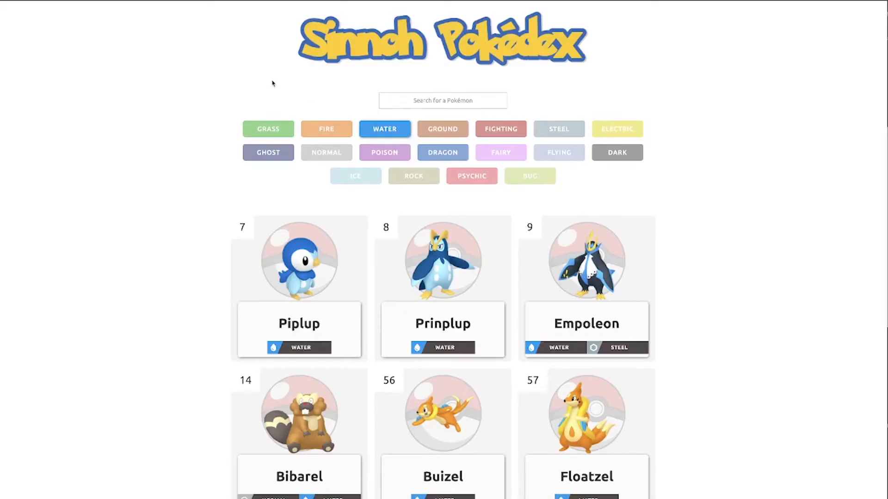
# Test single type filter buttons on the published Pokédex page
pyautogui.click(378, 135)
pyautogui.click(378, 135)
pyautogui.scroll(-5, 465, 208)
pyautogui.scroll(4, 465, 207)
pyautogui.scroll(-5, 564, 193)
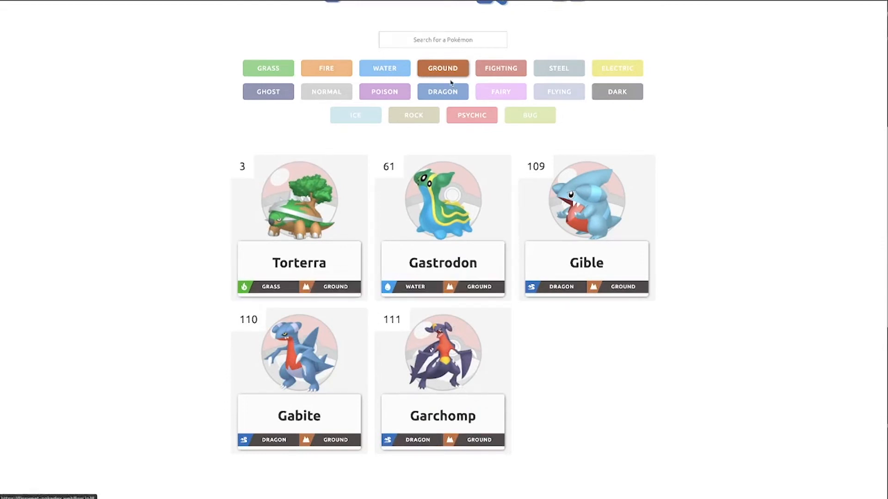
pyautogui.click(499, 69)
pyautogui.click(449, 154)
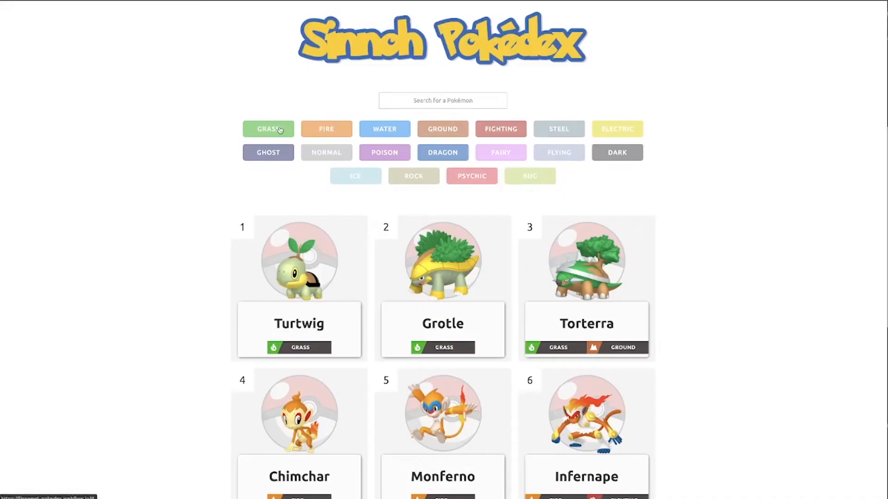
# Try combining several type filter buttons on the published Pokédex page
pyautogui.click(270, 129)
pyautogui.scroll(-1, 181, 120)
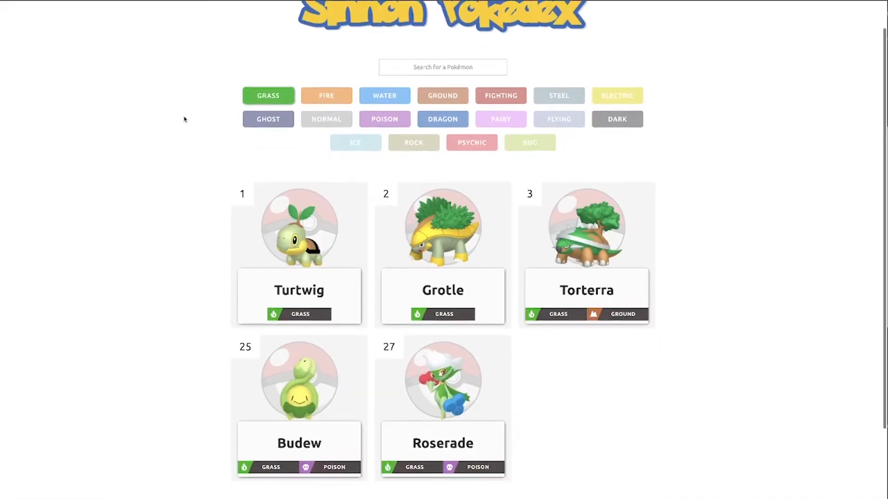
pyautogui.scroll(1, 185, 120)
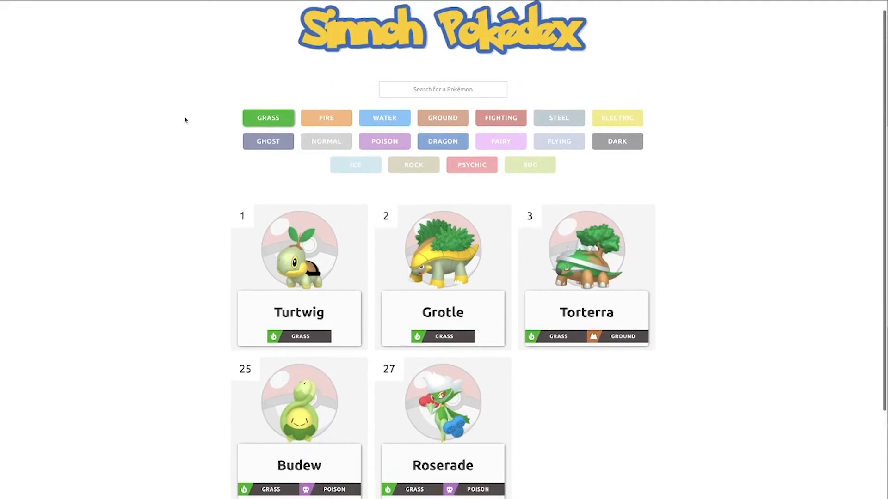
pyautogui.click(400, 120)
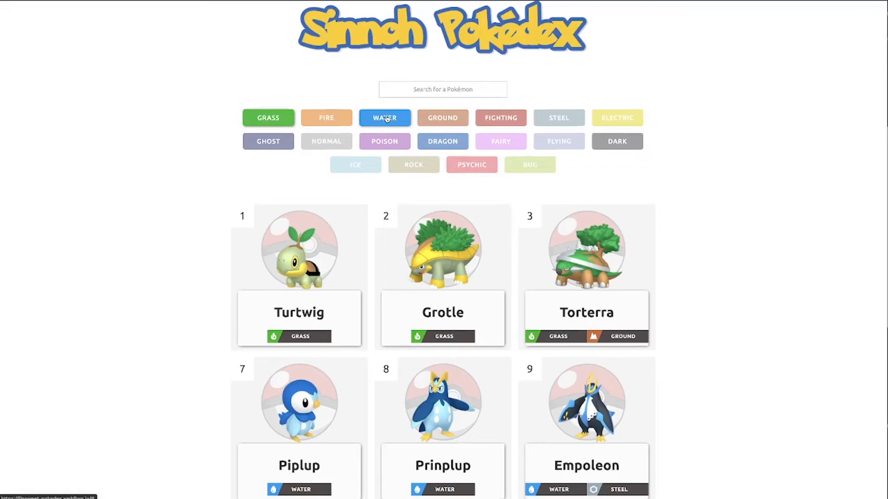
pyautogui.click(437, 118)
pyautogui.click(515, 116)
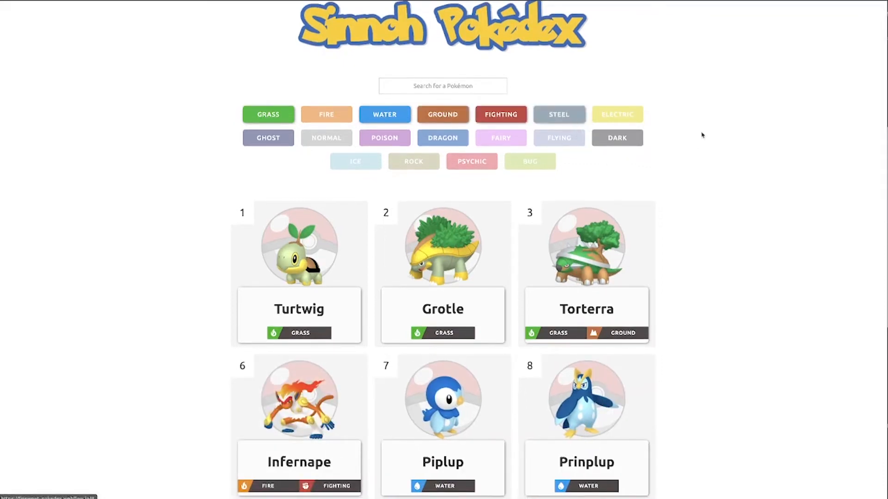
pyautogui.scroll(-10, 702, 135)
pyautogui.scroll(10, 703, 135)
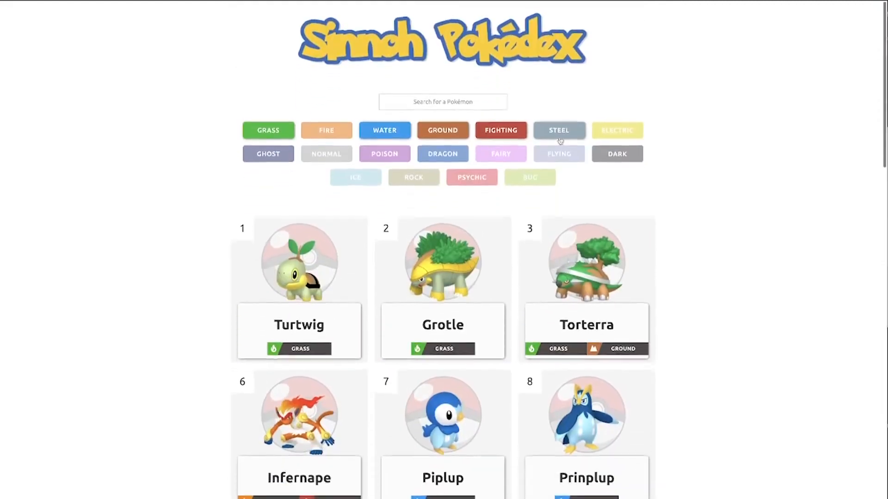
pyautogui.click(500, 135)
pyautogui.click(450, 135)
pyautogui.click(385, 131)
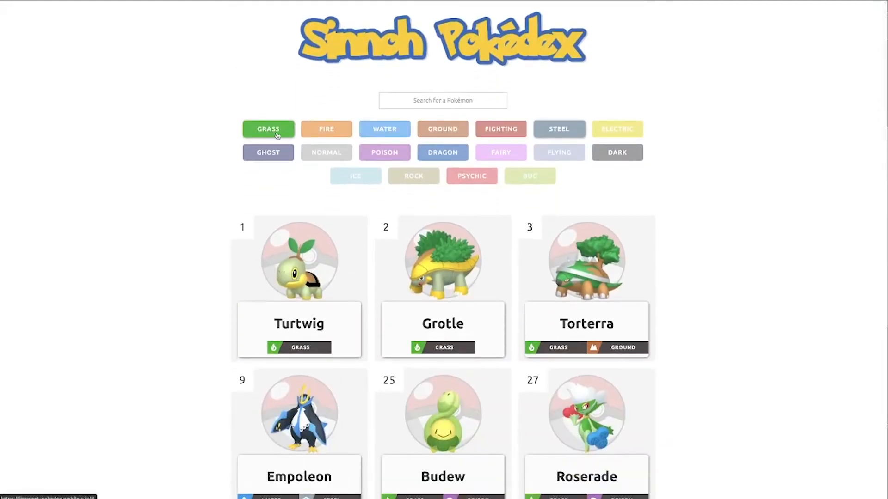
pyautogui.click(277, 135)
pyautogui.scroll(-1, 718, 162)
pyautogui.scroll(1, 718, 162)
pyautogui.click(527, 176)
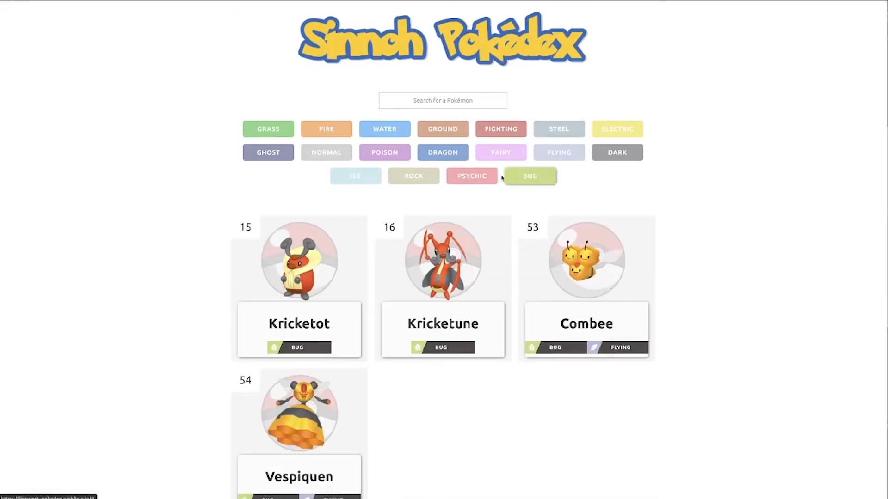
pyautogui.click(455, 178)
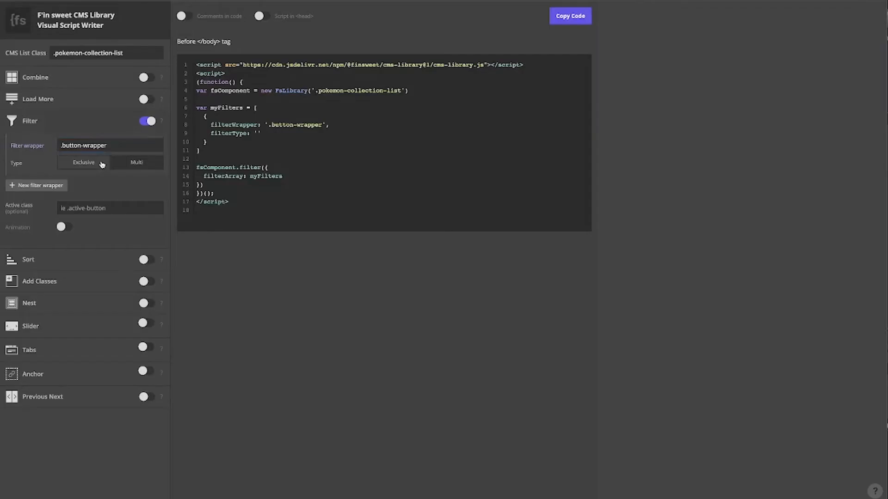
# Set the filter type to Exclusive and start entering the active class name
pyautogui.click(102, 164)
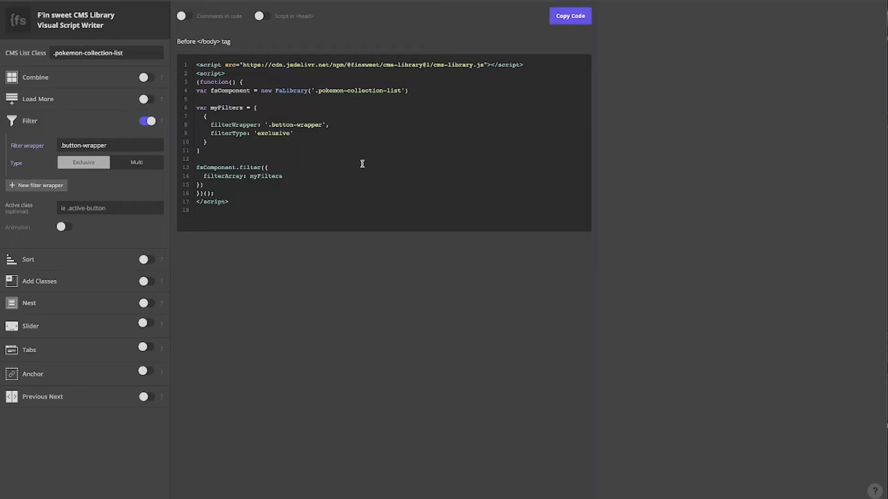
pyautogui.click(144, 207)
pyautogui.write('b')
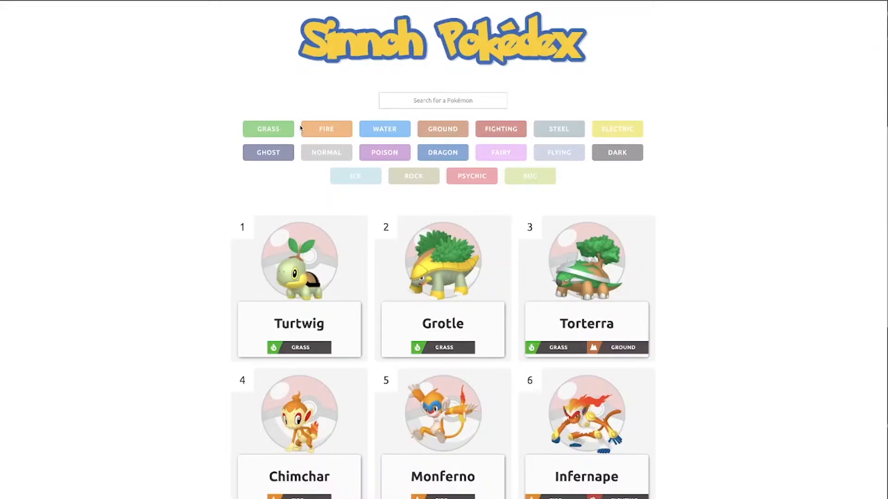
# Compare selecting multiple type filters on the published page
pyautogui.click(306, 129)
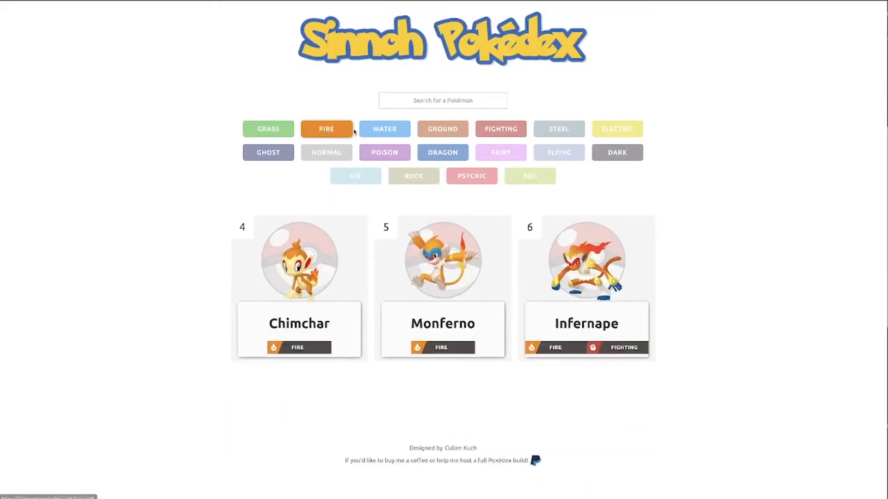
pyautogui.click(398, 134)
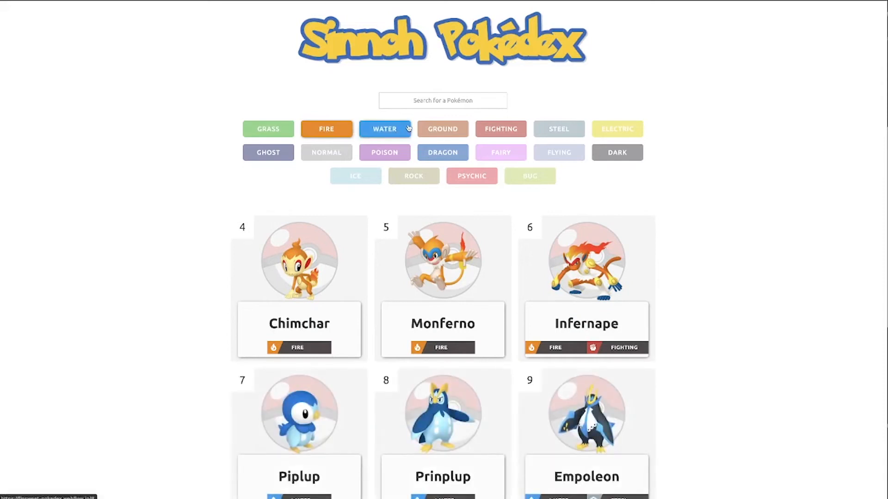
pyautogui.click(447, 134)
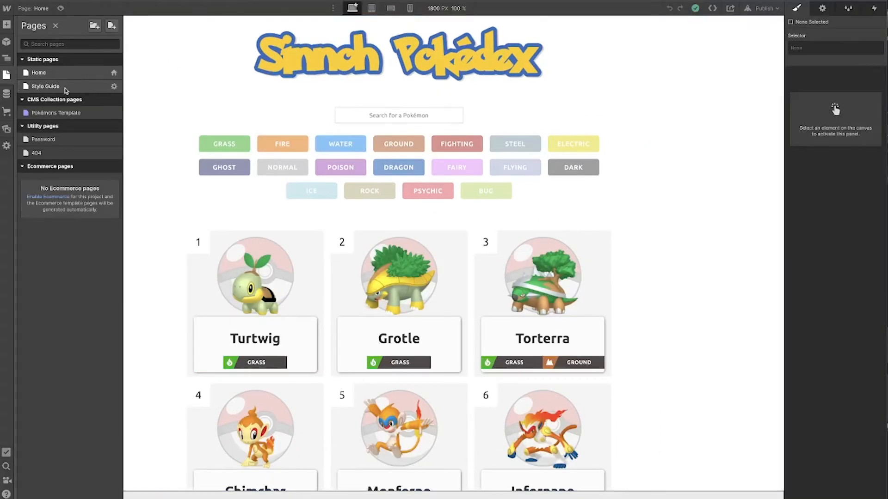
# Inspect the filter buttons' classes and active-state variants on the Style Guide page
pyautogui.click(46, 86)
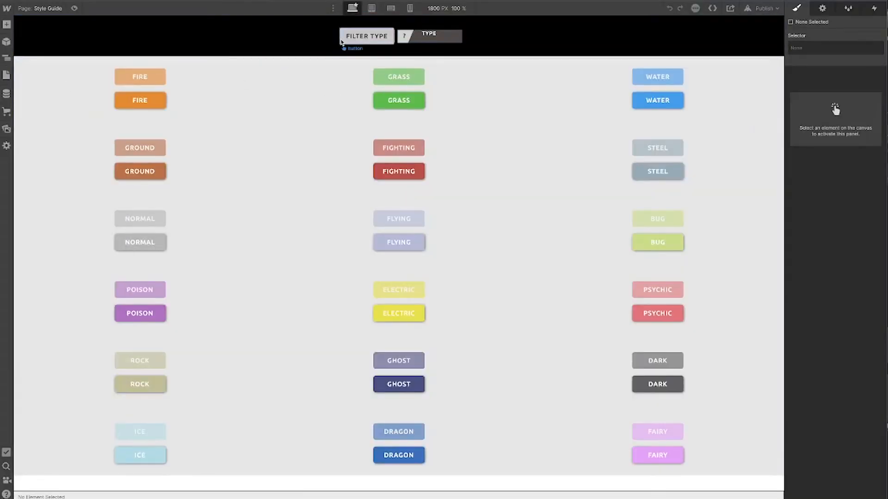
pyautogui.click(343, 41)
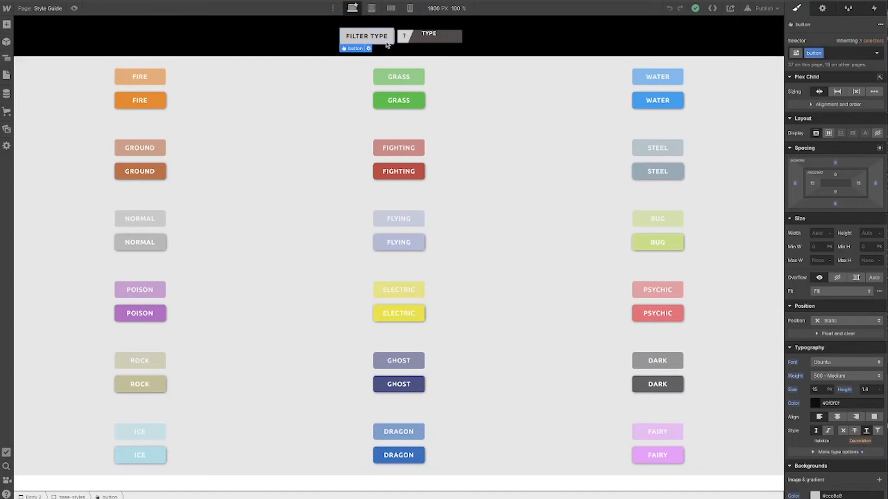
pyautogui.click(181, 83)
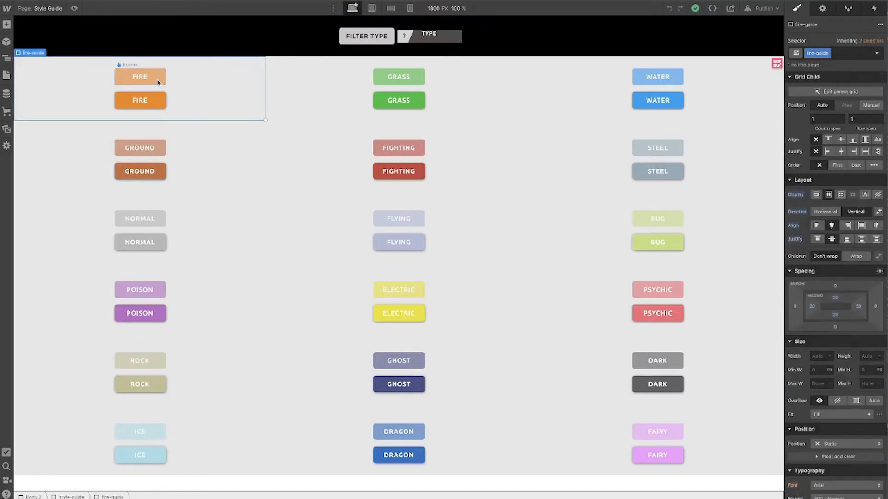
pyautogui.click(158, 83)
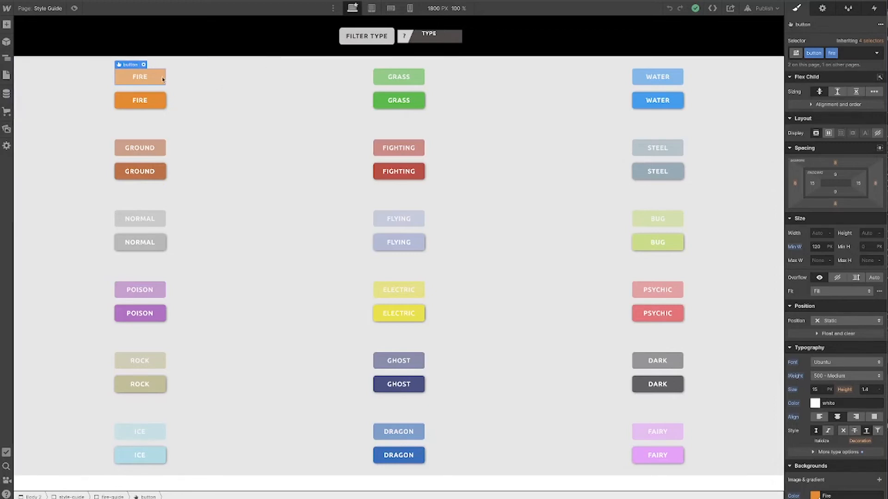
pyautogui.click(159, 106)
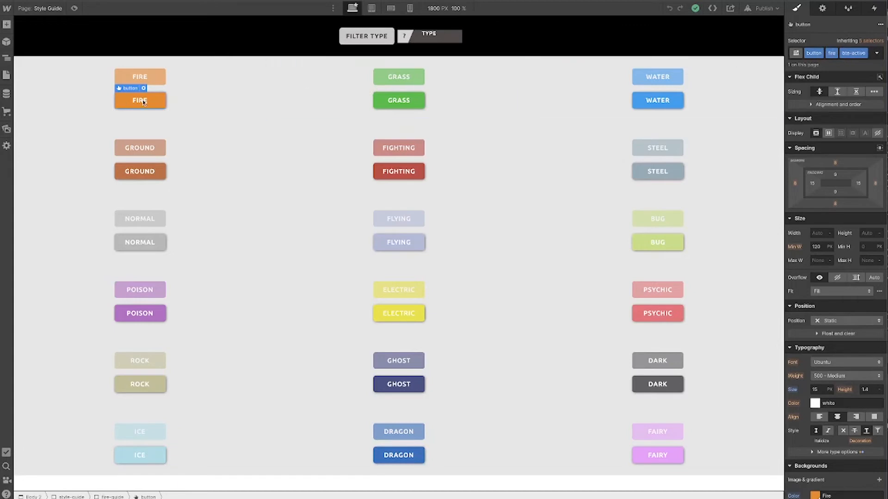
pyautogui.click(436, 93)
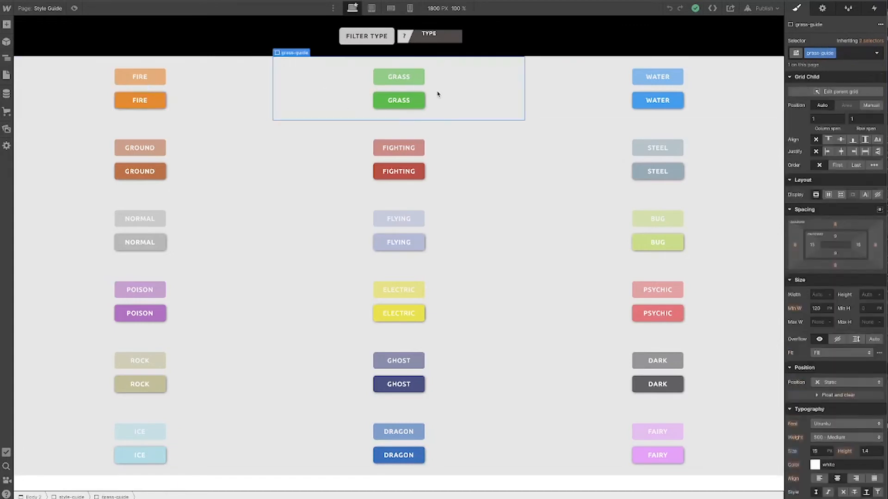
pyautogui.click(420, 80)
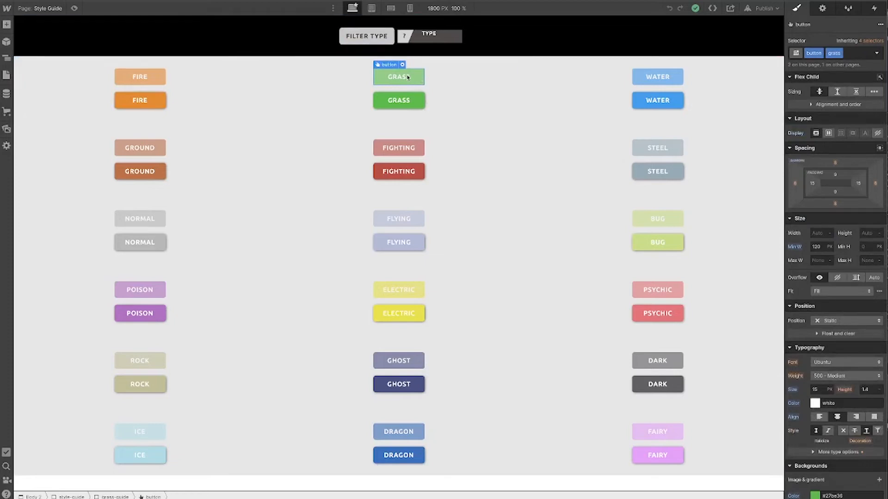
pyautogui.click(401, 102)
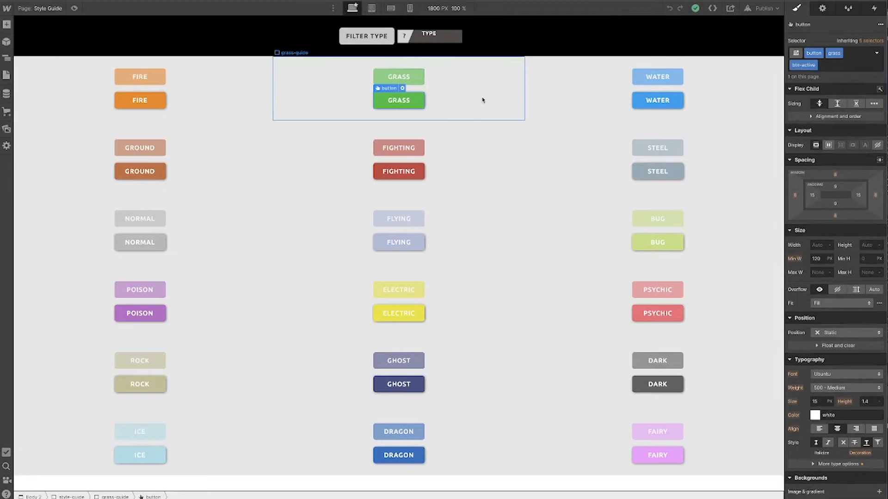
pyautogui.click(657, 100)
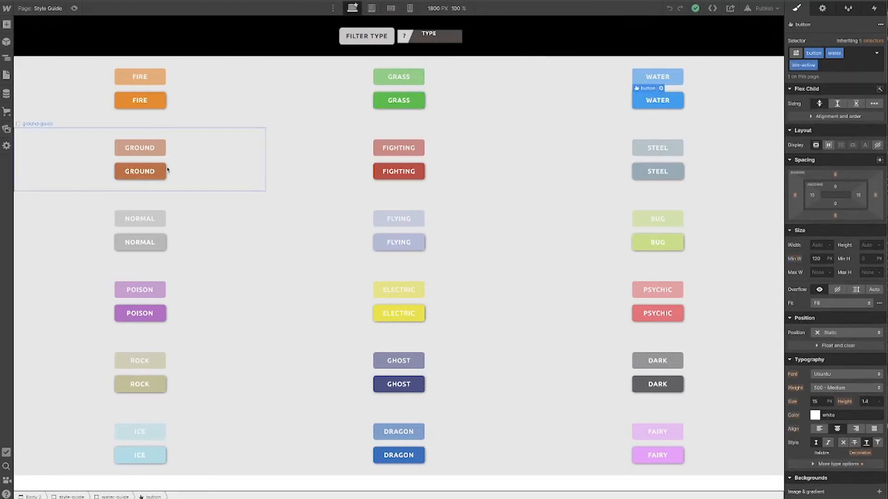
pyautogui.click(398, 170)
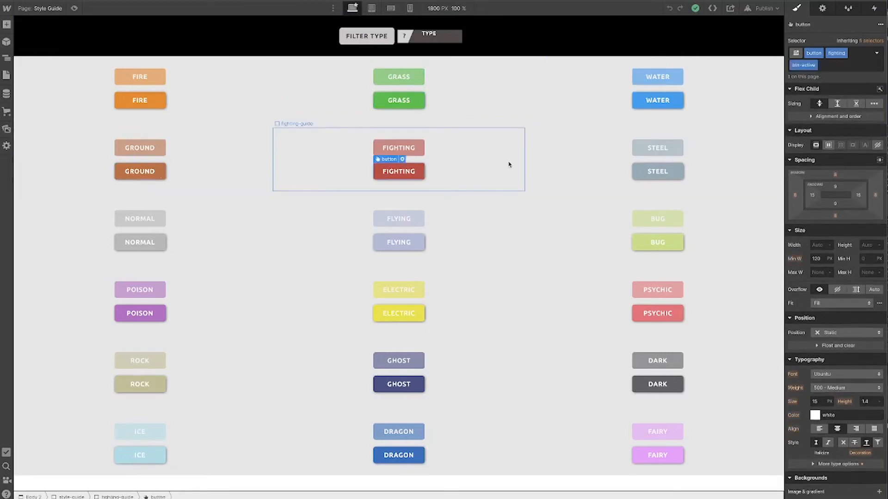
pyautogui.click(652, 102)
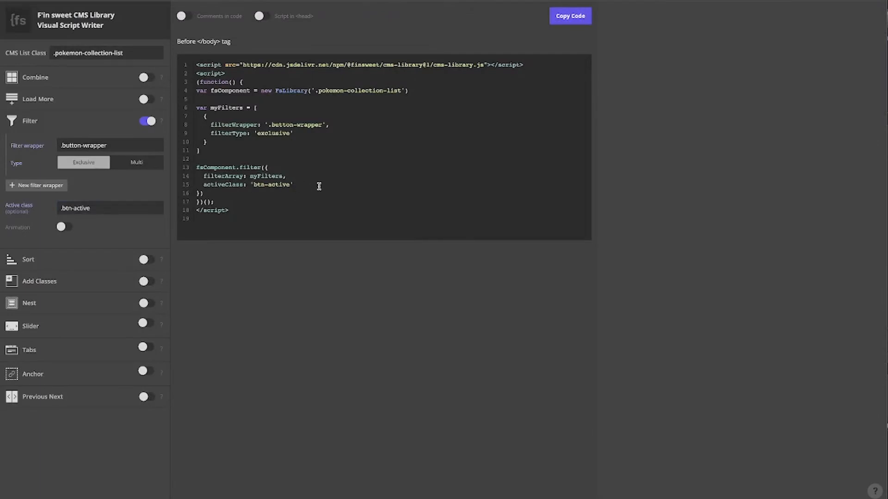
# Enable the Animation option for the filter in the Finsweet script writer
pyautogui.click(62, 226)
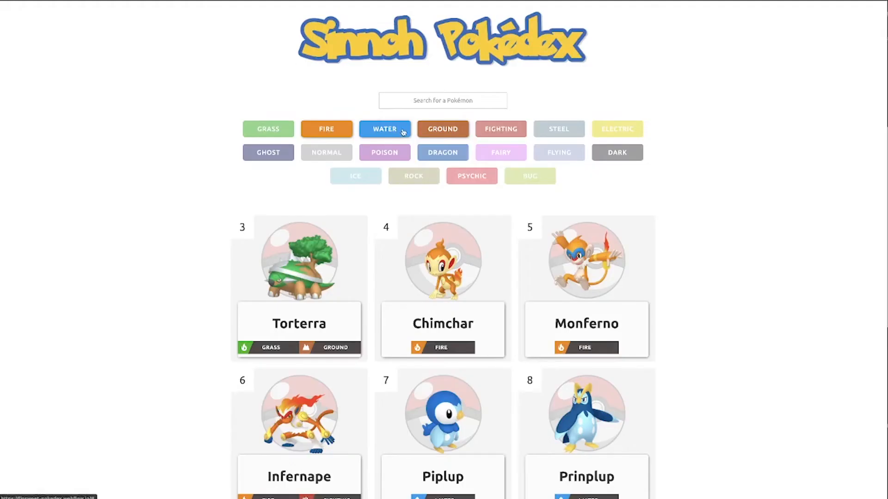
# Test several type filter buttons on the published Pokédex page again
pyautogui.click(435, 137)
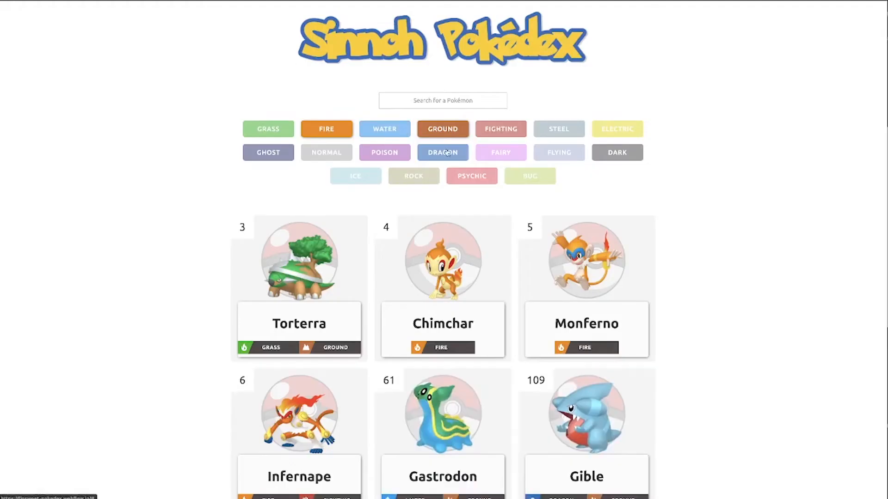
pyautogui.click(436, 149)
pyautogui.click(502, 156)
pyautogui.click(502, 156)
pyautogui.click(501, 136)
pyautogui.click(448, 131)
pyautogui.click(448, 131)
pyautogui.click(501, 133)
# Set the filter animation duration to 200 ms and the easing to ease-out
pyautogui.click(442, 153)
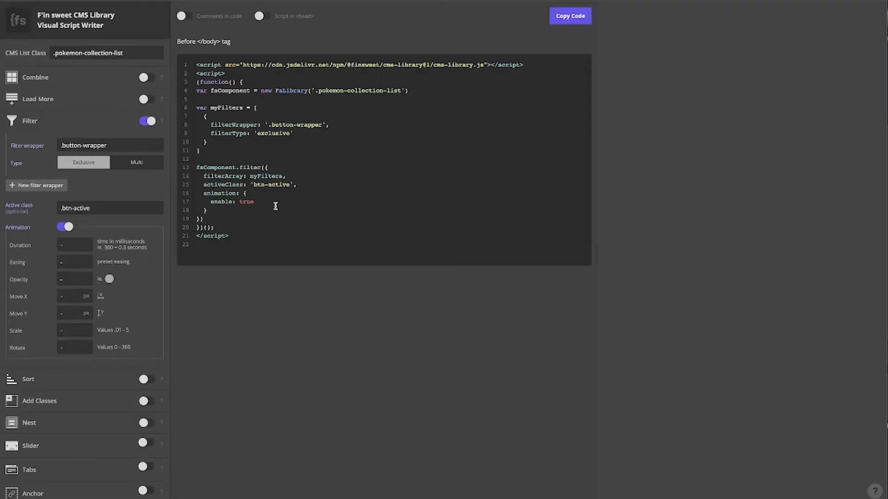
pyautogui.write('200')
pyautogui.click(76, 264)
pyautogui.click(86, 276)
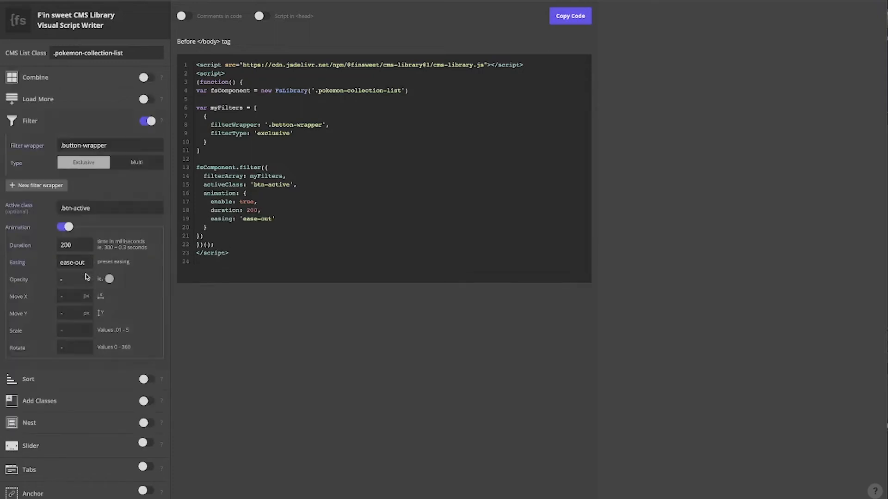
# Set the animation's Move Y value to 20px and review the generated script
pyautogui.click(71, 314)
pyautogui.write('20px')
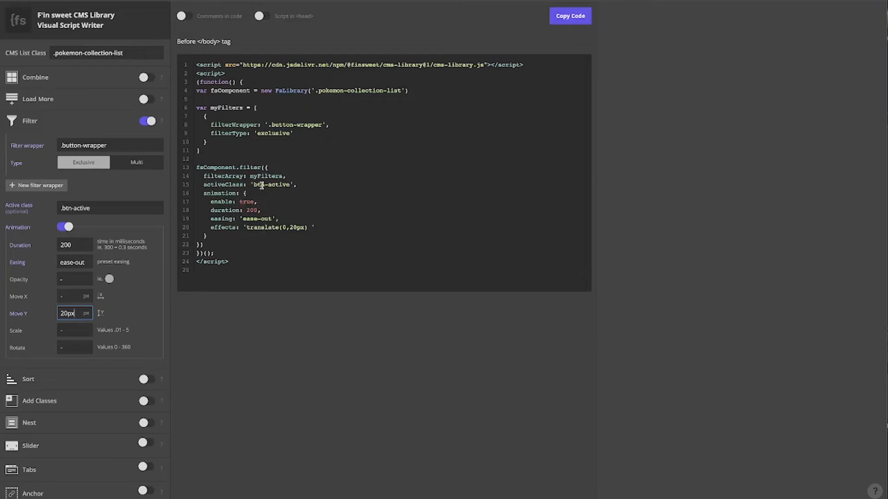
pyautogui.click(335, 226)
pyautogui.scroll(-1, 149, 295)
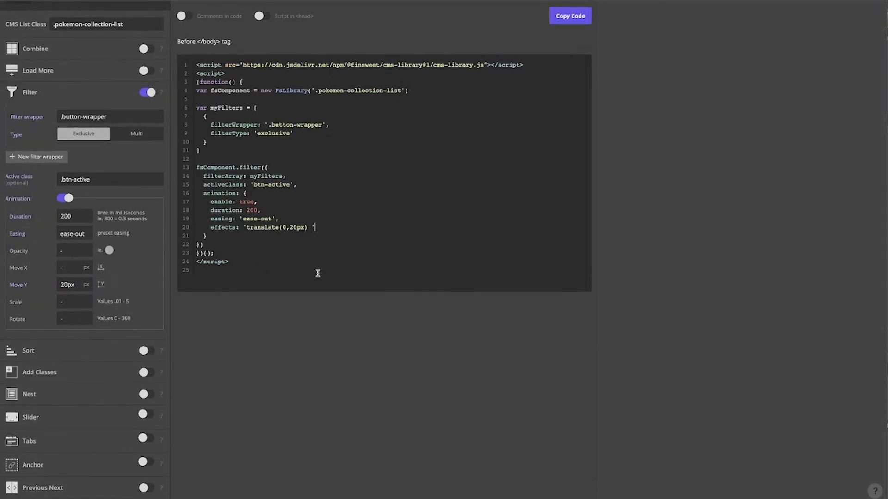
pyautogui.scroll(1, 317, 273)
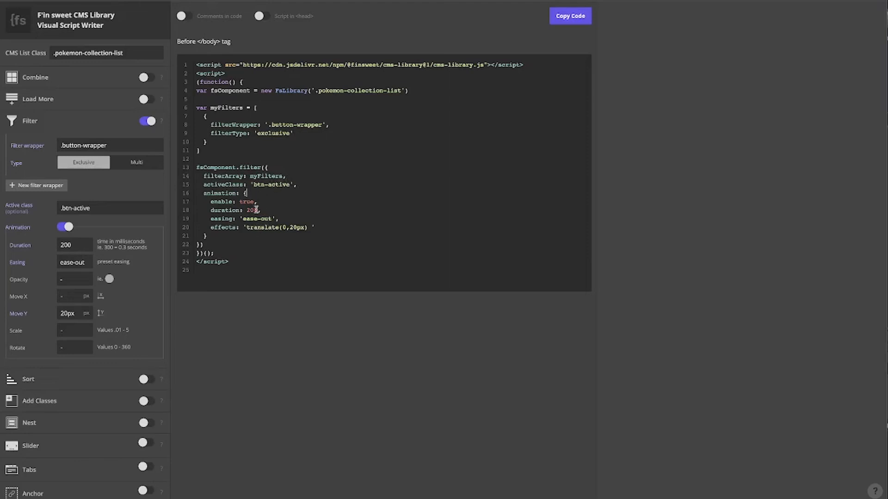
# Copy the generated script, paste it into the Home page's Before </body> custom code, and save
pyautogui.click(576, 21)
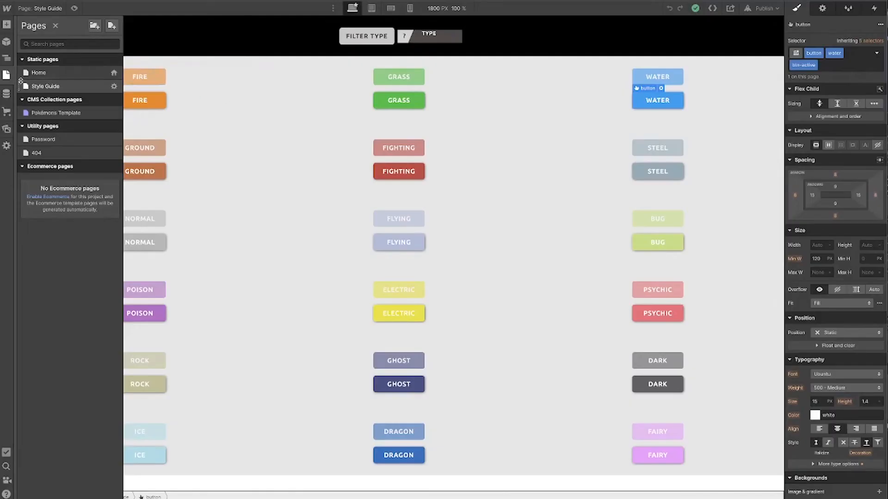
pyautogui.click(88, 73)
pyautogui.click(114, 74)
pyautogui.scroll(-15, 248, 218)
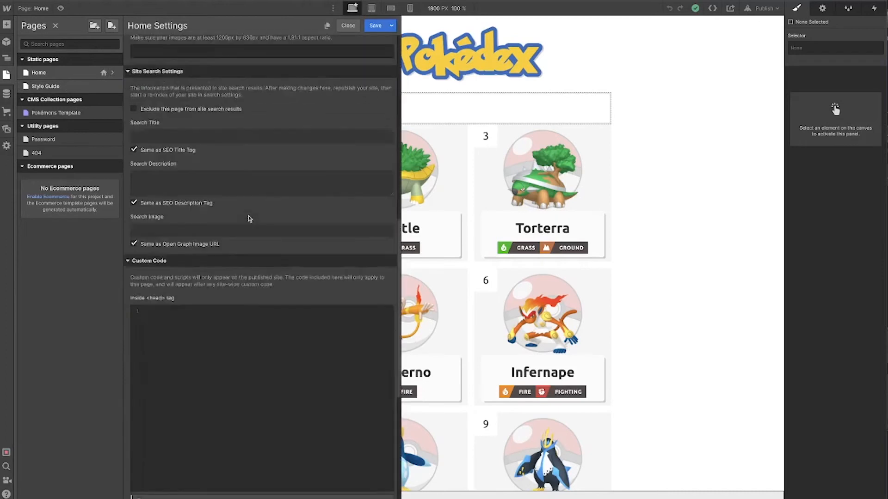
pyautogui.click(256, 341)
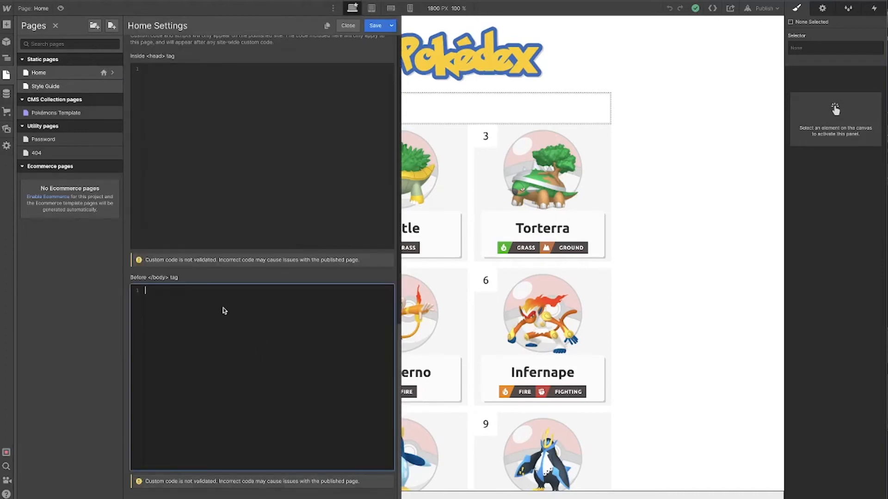
pyautogui.write("<script> (function() { var fsComponent = new FsLibrary('.pokemon-collection-list')  var myFilters = [   {     filterWrapper: '.button-wrapper',     filterType: 'exclusive'   } ]  fsComponent.filter({   filterArray: myFilters,   activeClass: 'btn-active',   animation: {     enable: true,     duration: 200,     easing: 'ease-out',     effects: 'translate(0,20px) '   } }) })(); </script>")
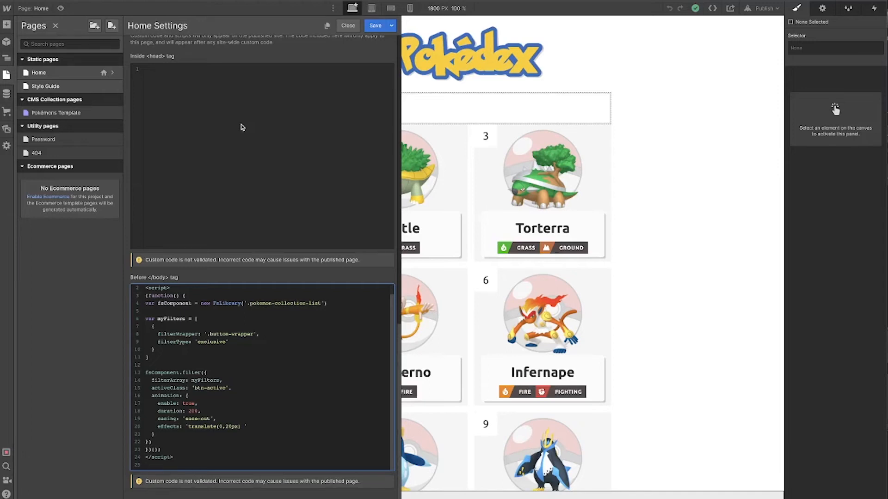
pyautogui.scroll(1, 302, 351)
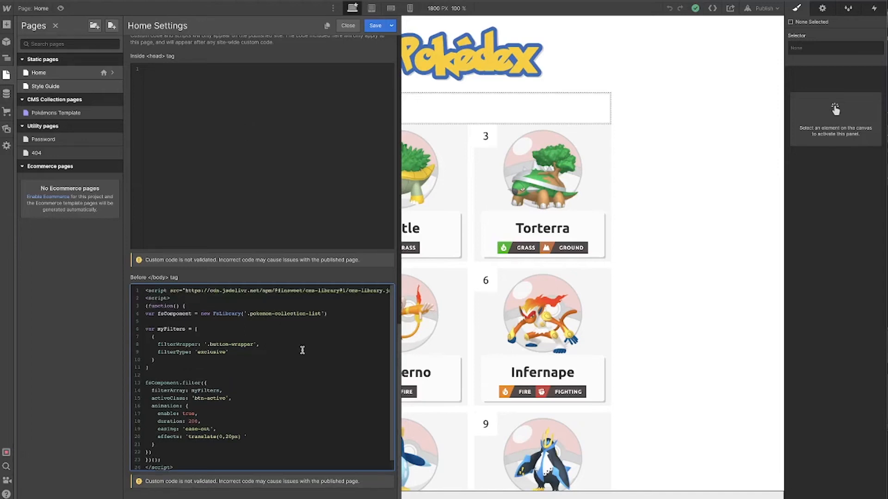
pyautogui.scroll(-1, 225, 306)
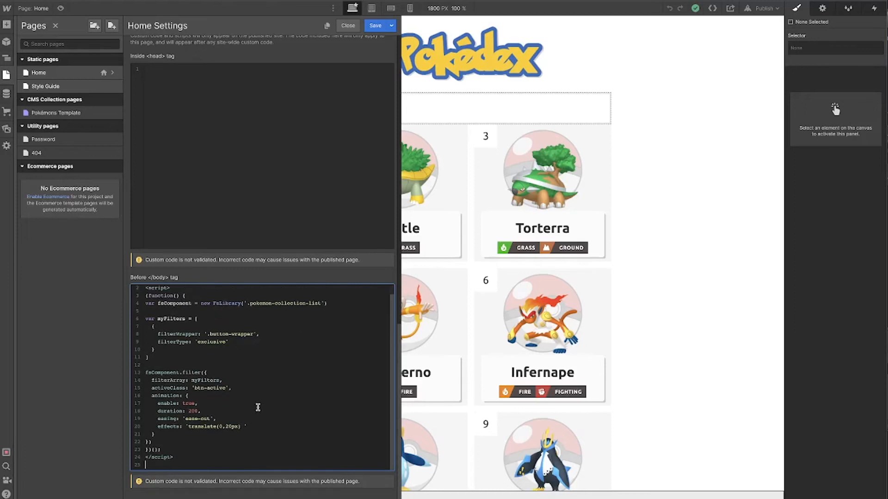
pyautogui.scroll(1, 255, 331)
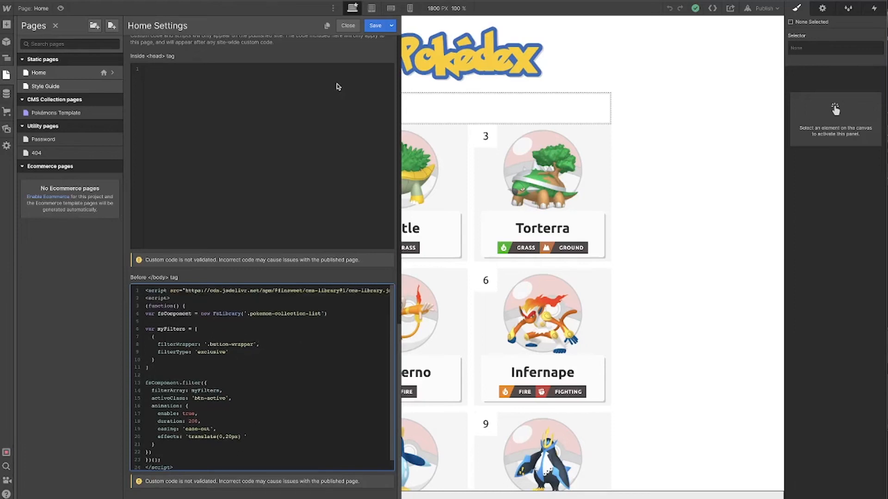
pyautogui.click(374, 28)
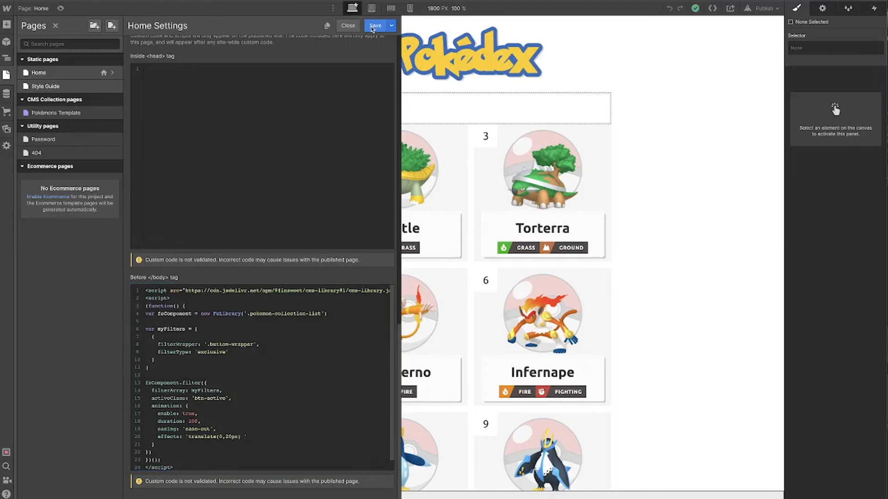
# Add a Button element inside the button wrapper and apply the button class to it
pyautogui.click(412, 111)
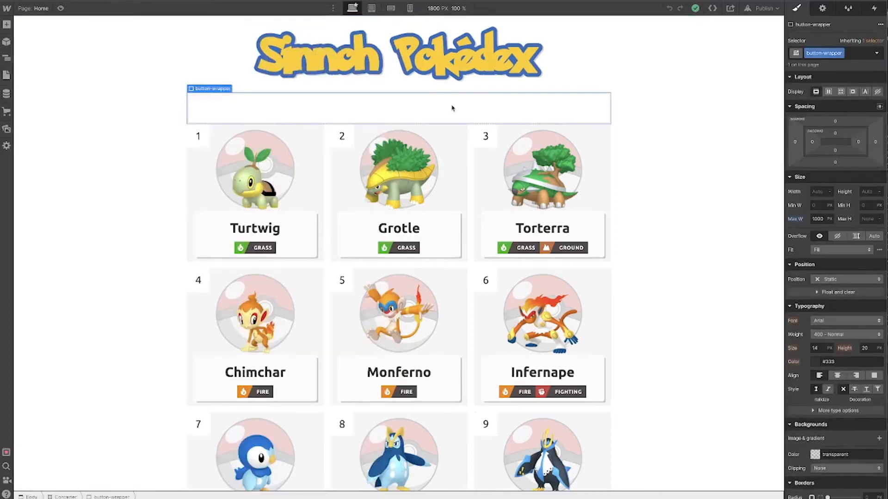
pyautogui.hotkey('ctrl', 'e')
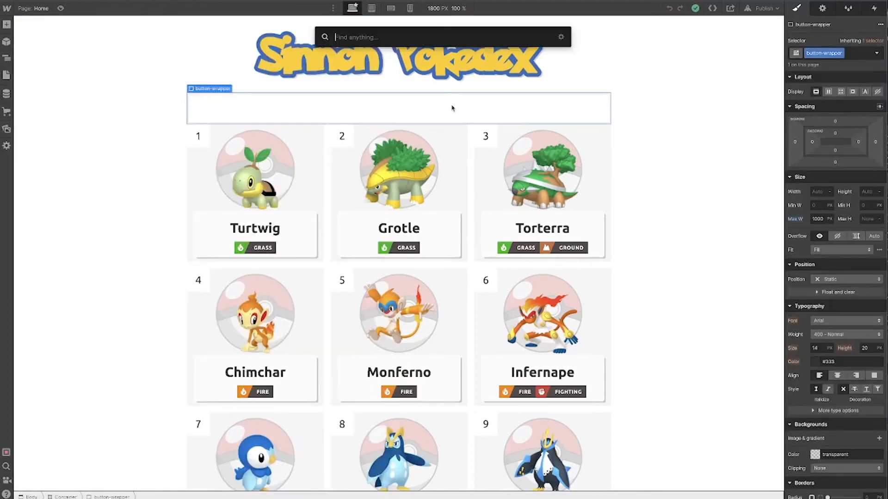
pyautogui.write('button')
pyautogui.press('Return')
pyautogui.press('Escape')
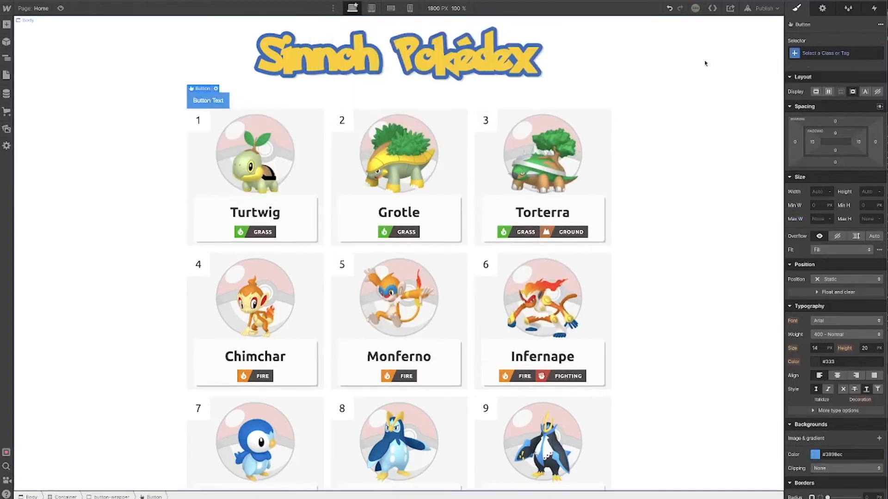
pyautogui.click(852, 53)
pyautogui.write('button')
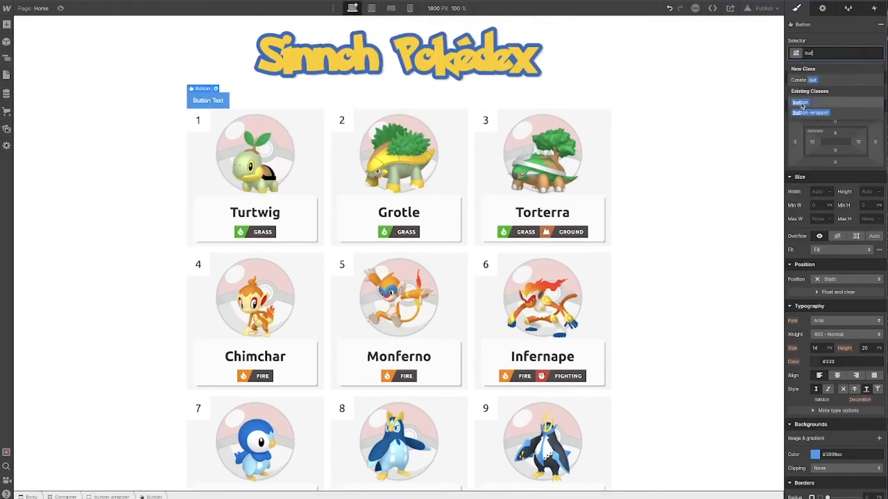
pyautogui.press('Return')
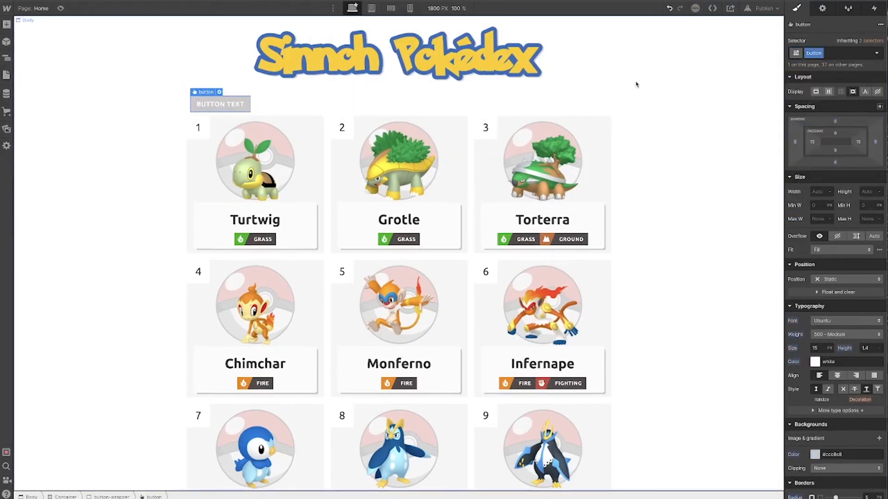
# Add the grass combo class to the new button
pyautogui.click(843, 54)
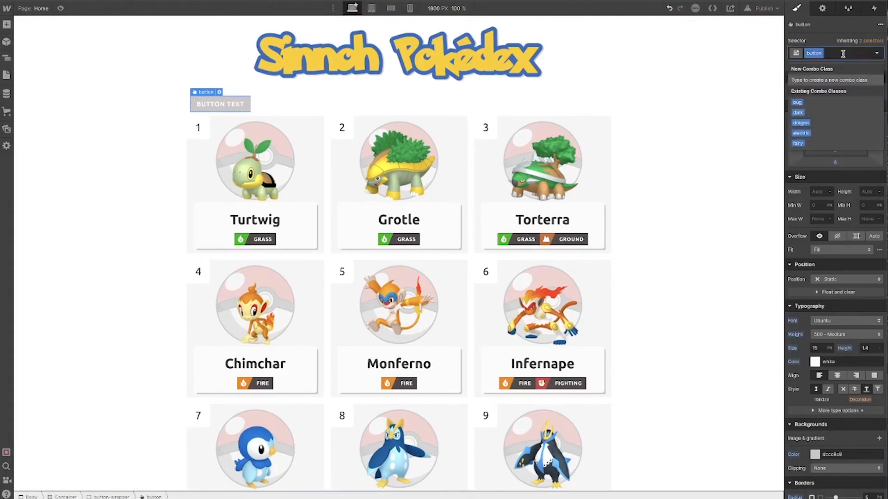
pyautogui.write('grass')
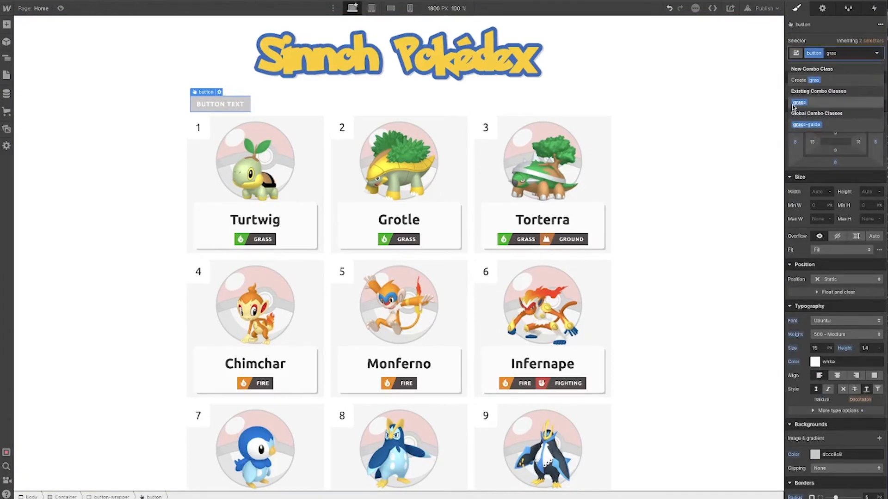
pyautogui.click(794, 104)
# Add a custom attribute filter-by with the value grass to the Grass button
pyautogui.click(863, 54)
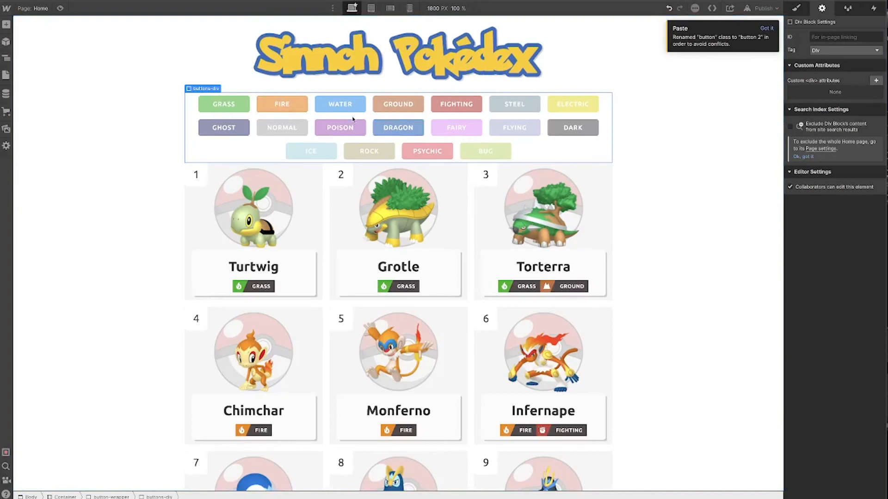
pyautogui.click(223, 105)
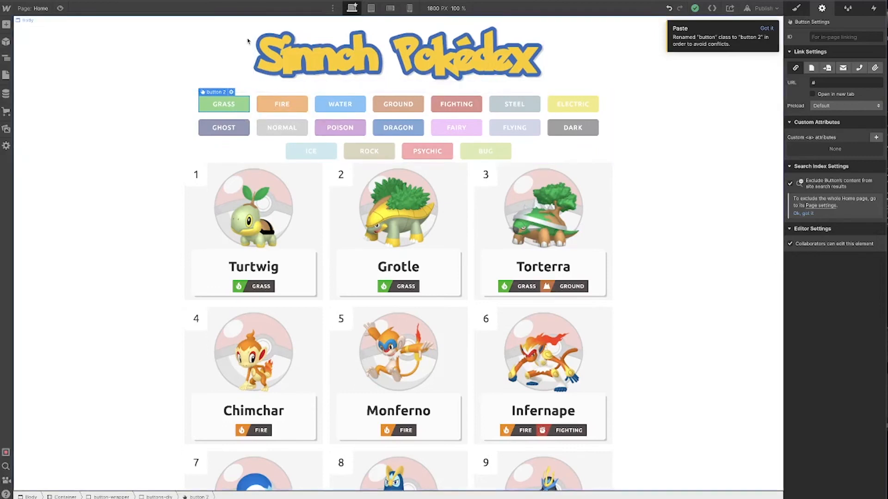
pyautogui.click(564, 151)
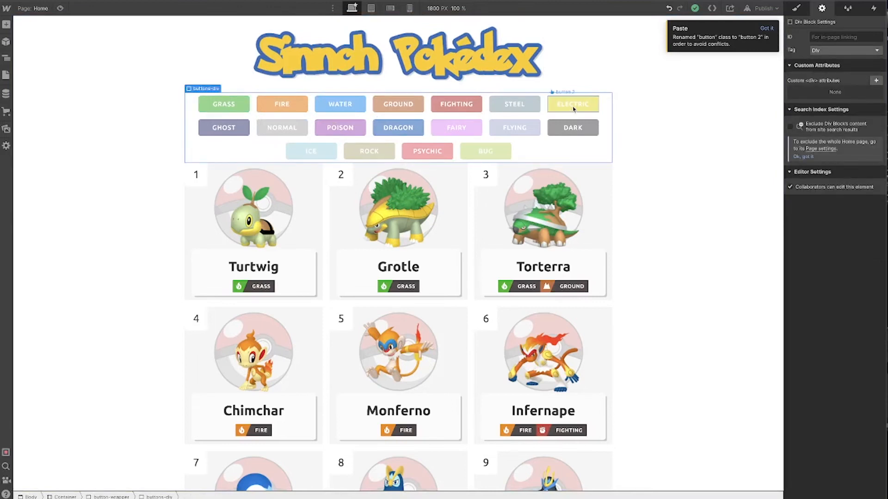
pyautogui.click(224, 104)
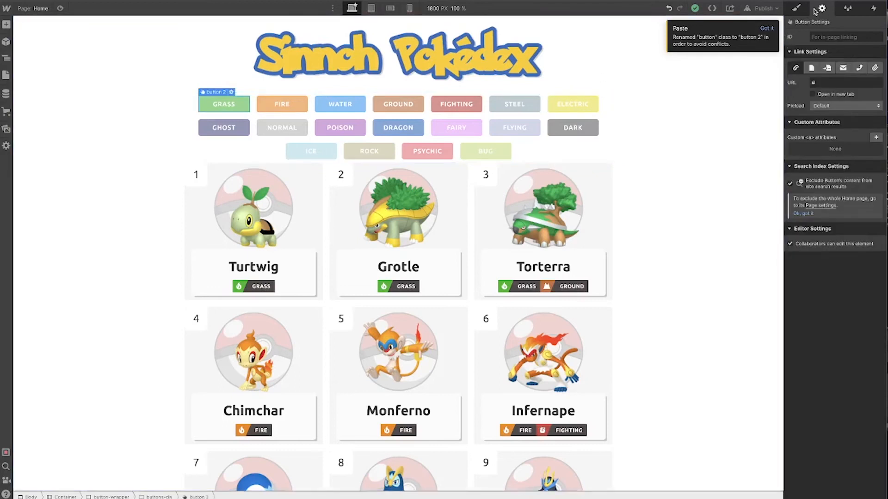
pyautogui.click(876, 138)
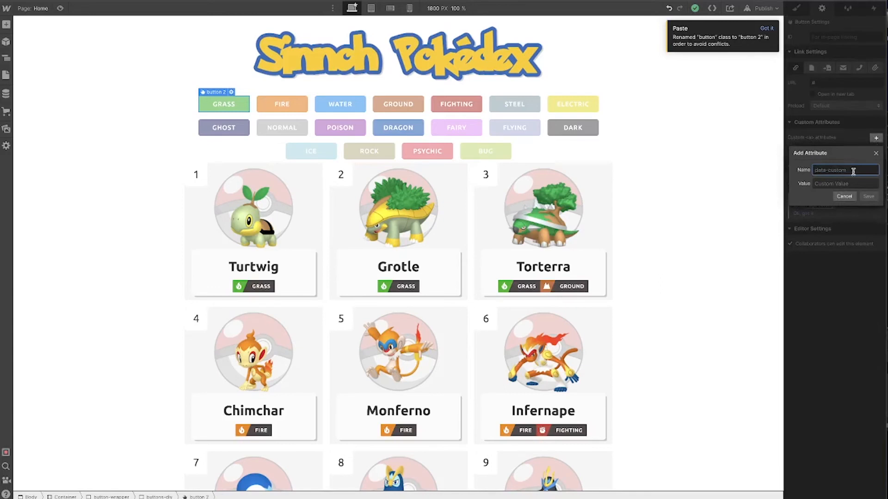
pyautogui.write('filter-by')
pyautogui.click(844, 184)
pyautogui.write('grass')
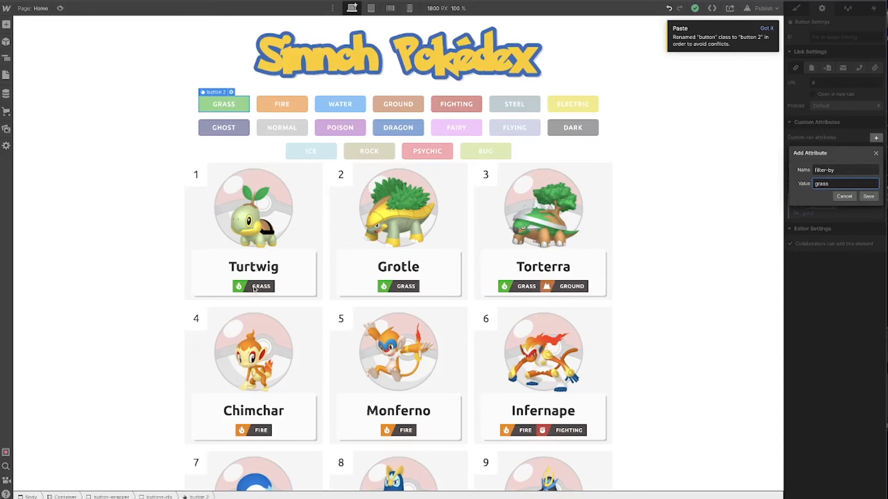
pyautogui.click(868, 196)
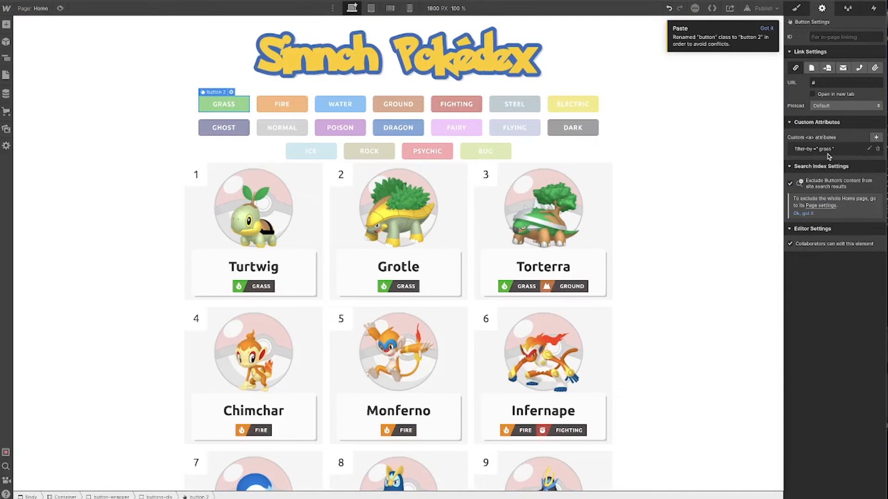
# Add a custom attribute filter-by with the value fire to the Fire button
pyautogui.click(282, 104)
pyautogui.click(875, 138)
pyautogui.write('filter-')
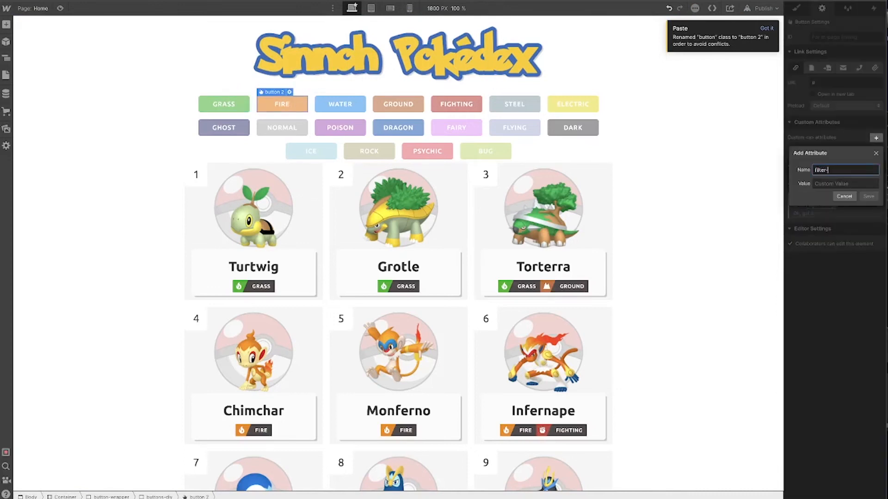
pyautogui.press('Tab')
pyautogui.write('f')
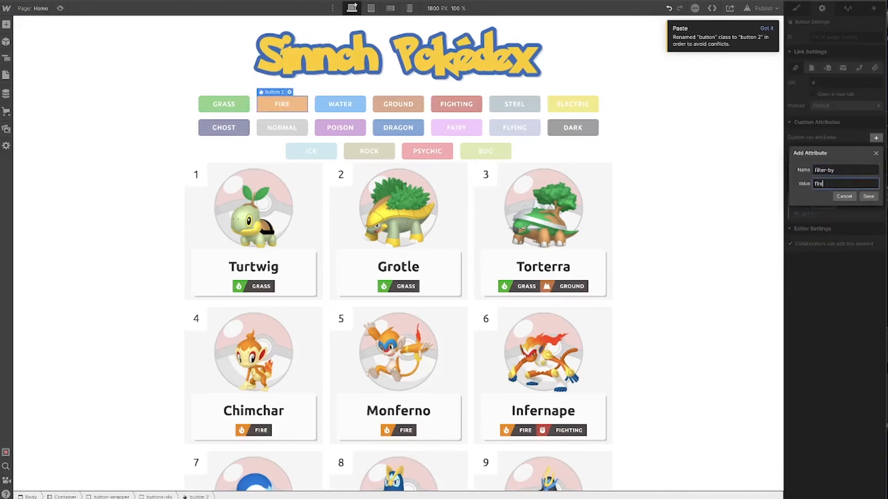
pyautogui.press('Return')
# Add a custom attribute filter-by with the value water to the Water button
pyautogui.press('Right')
pyautogui.click(876, 137)
pyautogui.write('filter-by')
pyautogui.press('Tab')
pyautogui.write('water')
pyautogui.press('Return')
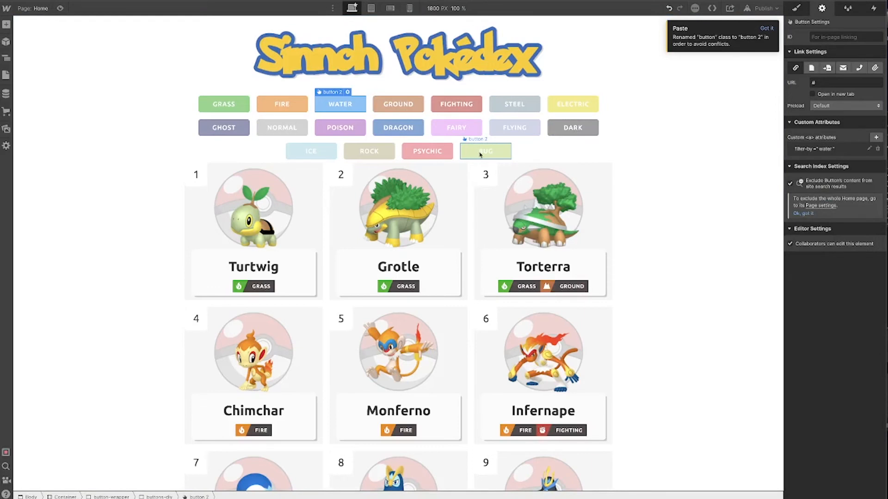
# Publish the site to the selected domains
pyautogui.click(768, 8)
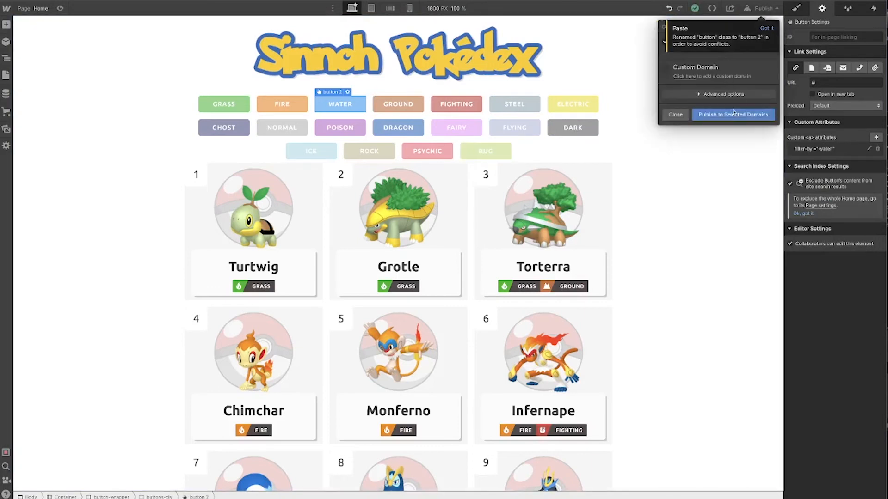
pyautogui.click(734, 114)
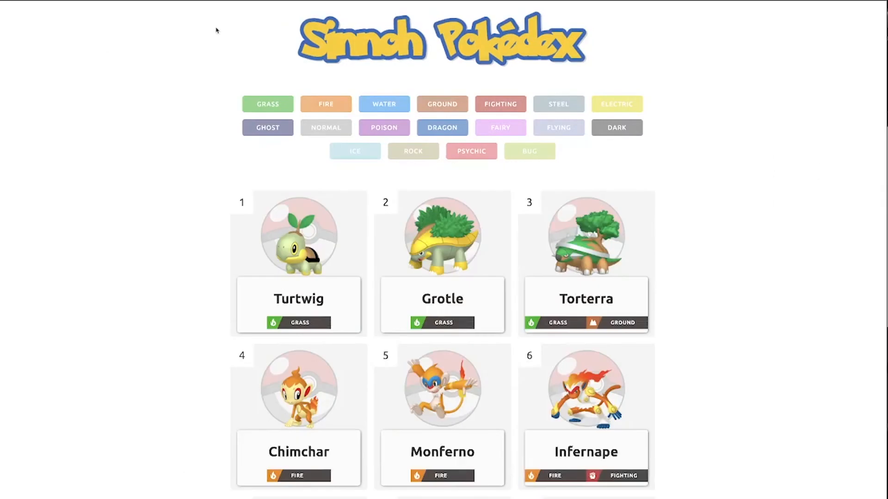
# Test the Grass, Fire, Water and Dragon filter buttons on the published page
pyautogui.click(282, 110)
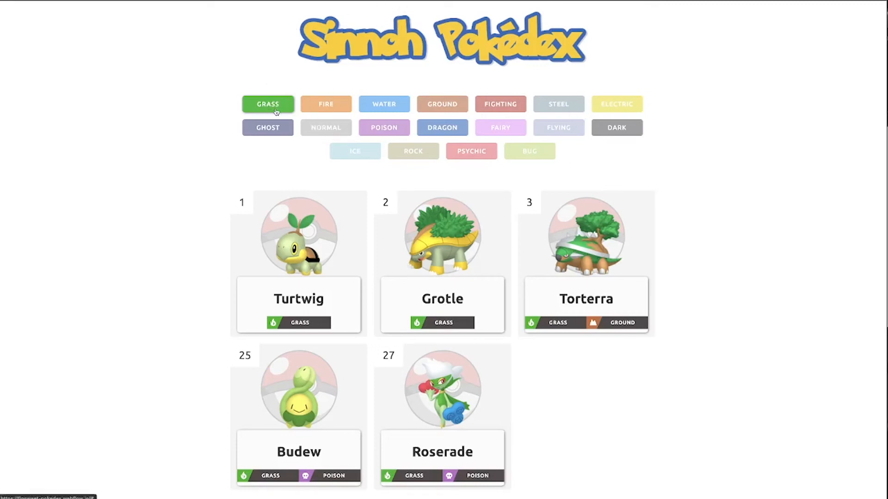
pyautogui.click(318, 107)
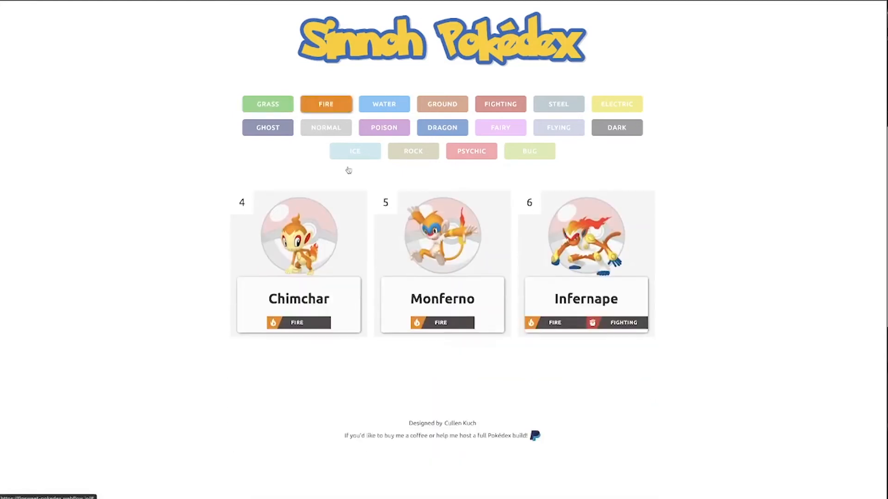
pyautogui.click(320, 111)
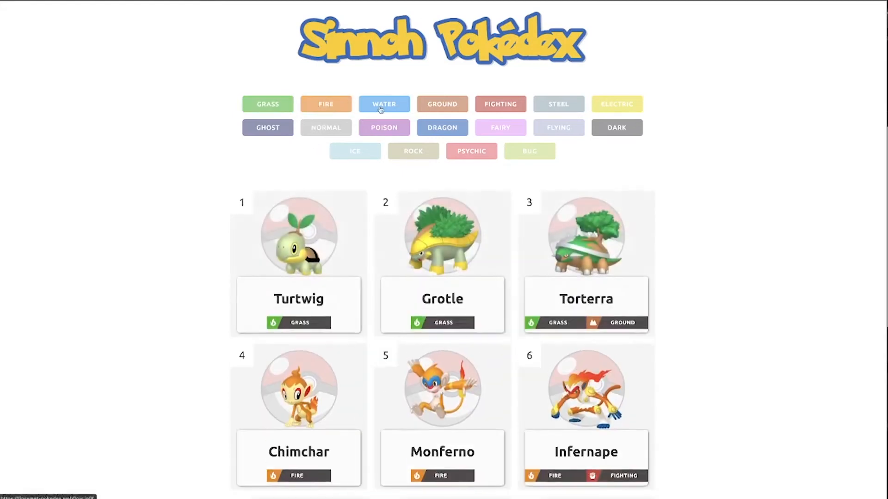
pyautogui.click(361, 110)
pyautogui.scroll(-5, 430, 289)
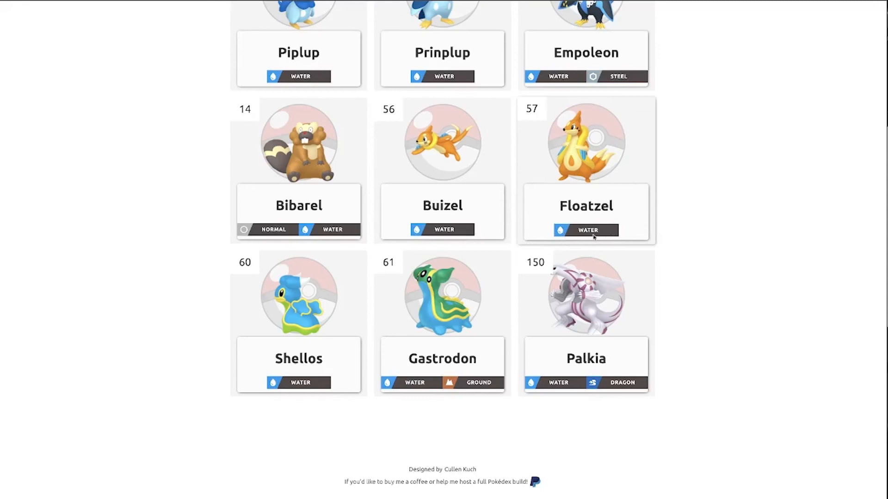
pyautogui.scroll(6, 593, 236)
pyautogui.click(384, 104)
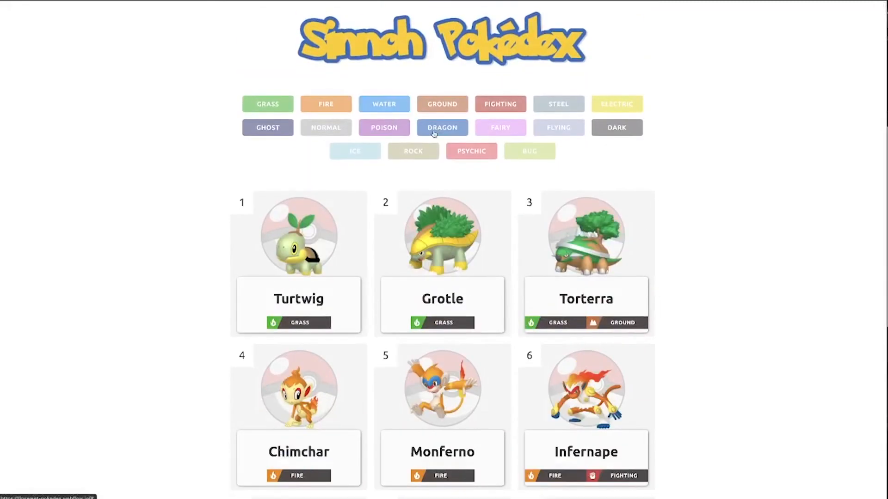
pyautogui.click(435, 129)
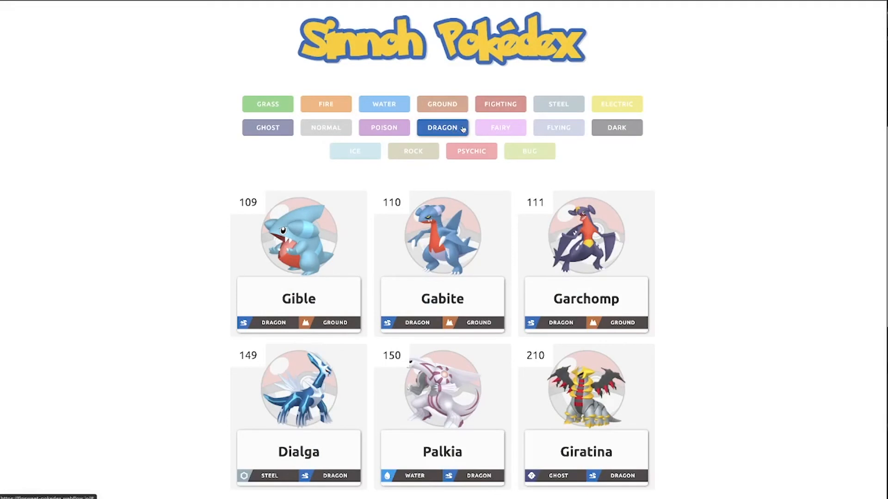
pyautogui.click(437, 136)
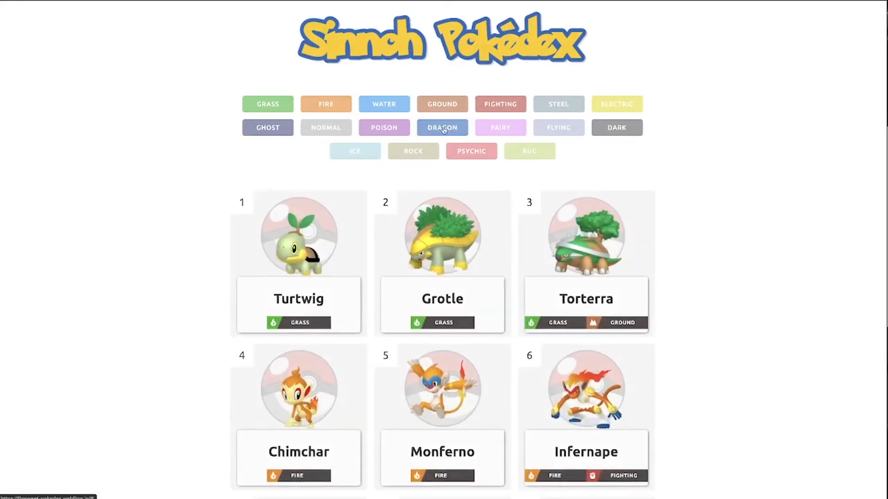
pyautogui.click(444, 130)
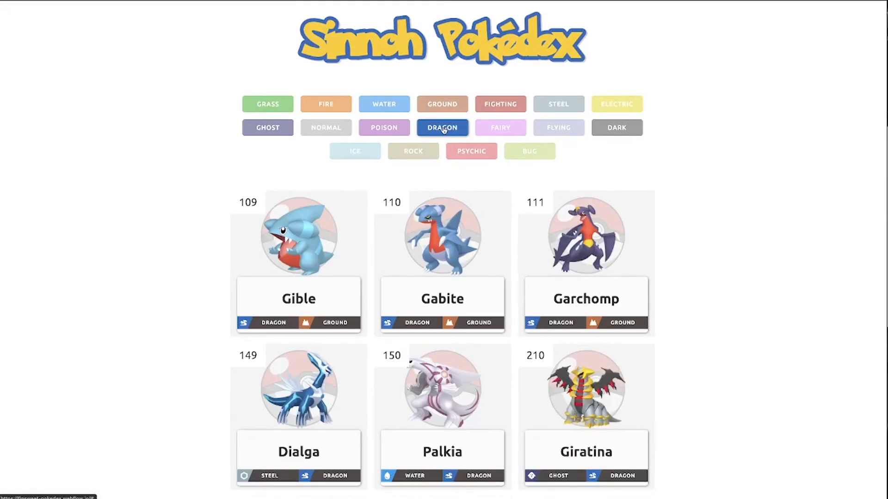
pyautogui.click(444, 130)
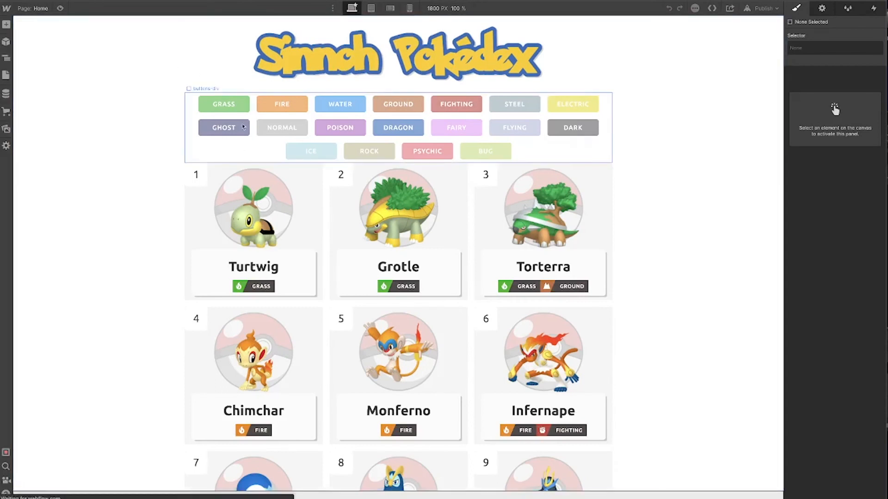
# Move the search form block into the button wrapper, above the type buttons div
pyautogui.click(249, 92)
pyautogui.press('z')
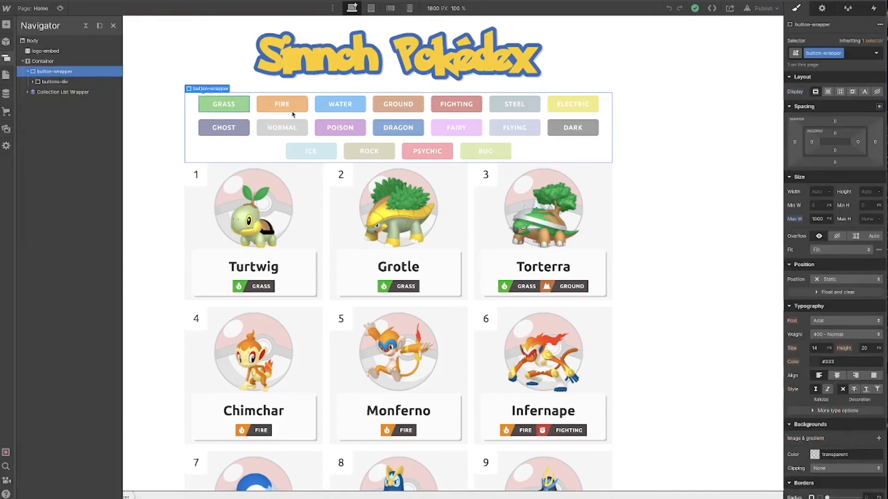
pyautogui.moveTo(77, 96); pyautogui.dragTo(74, 77)
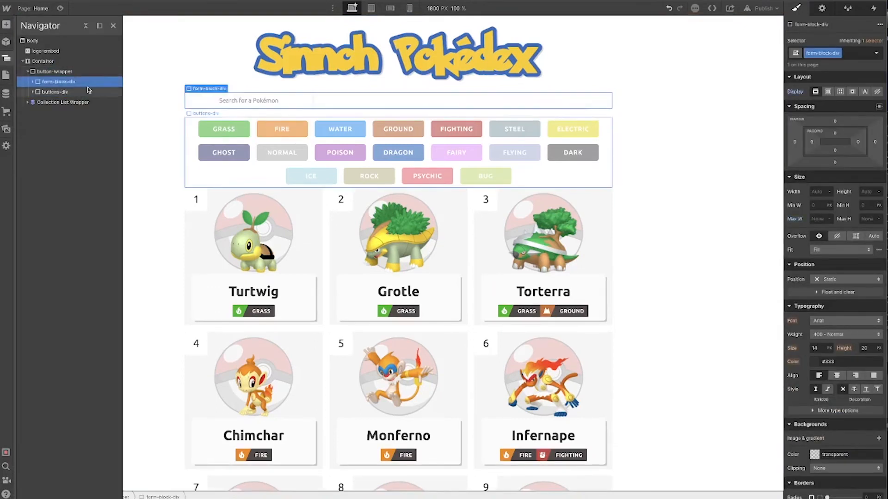
# Set the button wrapper to a vertical flex layout with centered alignment
pyautogui.click(301, 112)
pyautogui.press('z')
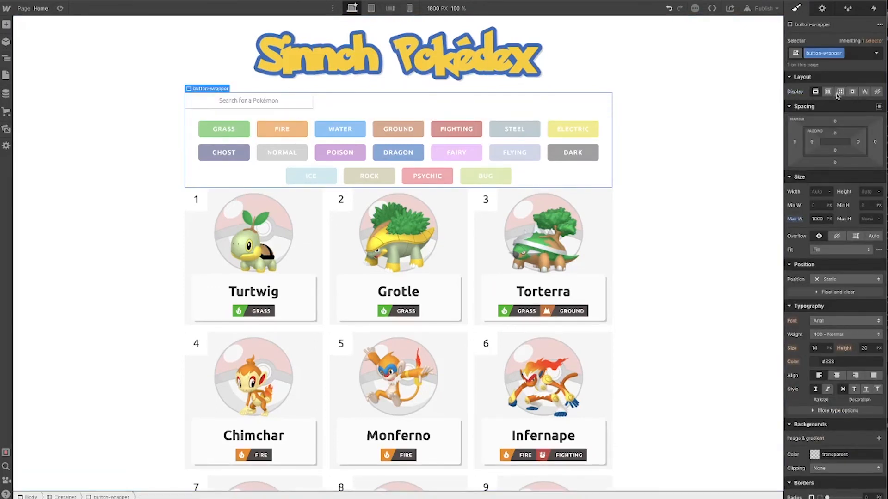
pyautogui.click(828, 91)
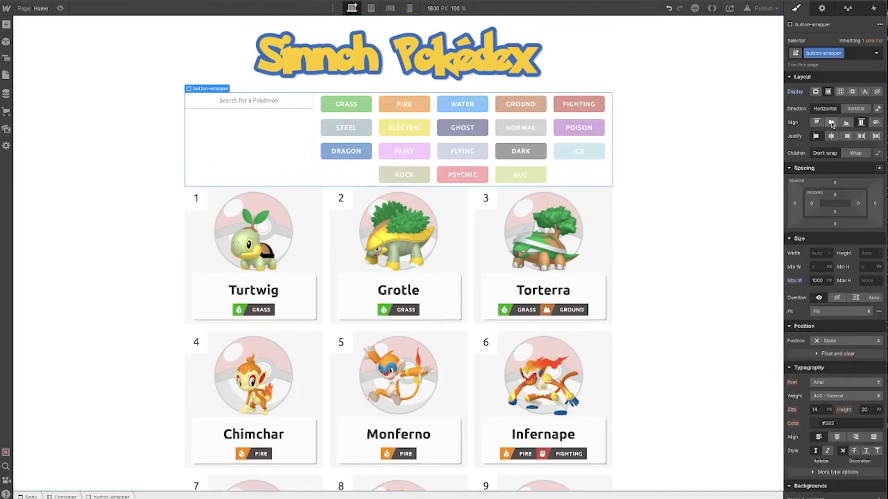
pyautogui.click(855, 108)
pyautogui.click(831, 123)
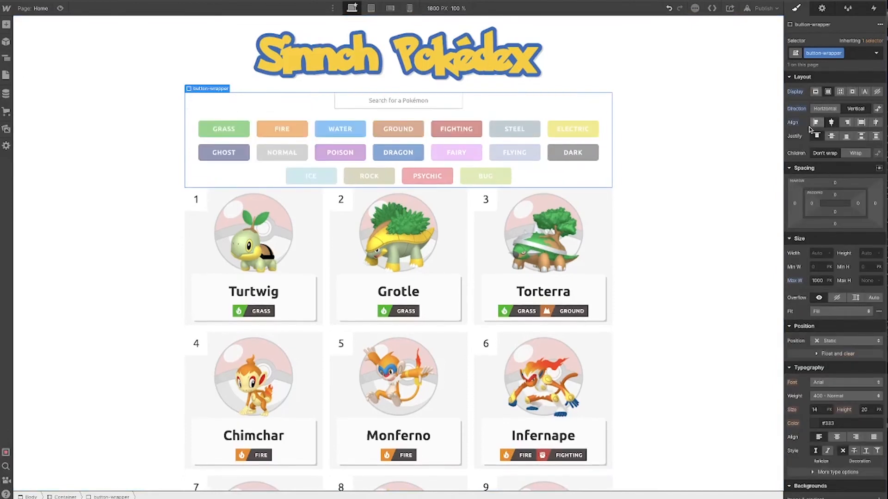
# Examine the nested elements of the search form block in the Navigator
pyautogui.click(439, 102)
pyautogui.click(18, 65)
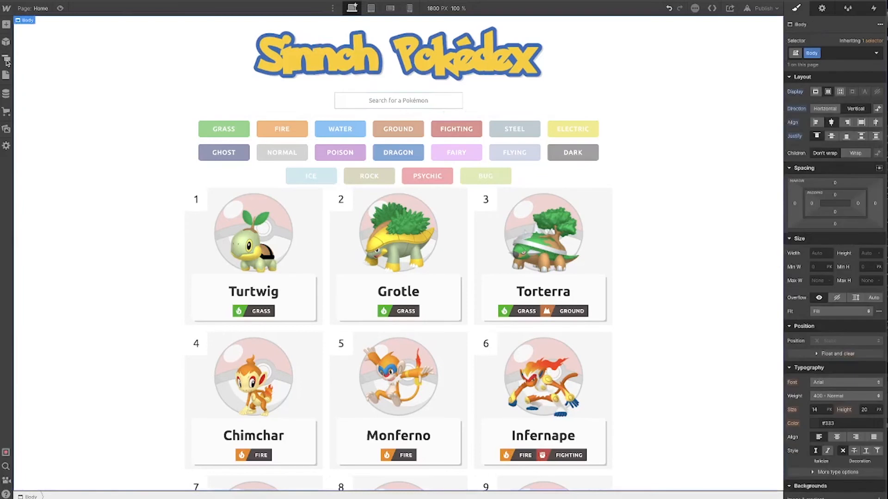
pyautogui.press('z')
pyautogui.click(54, 92)
pyautogui.click(39, 92)
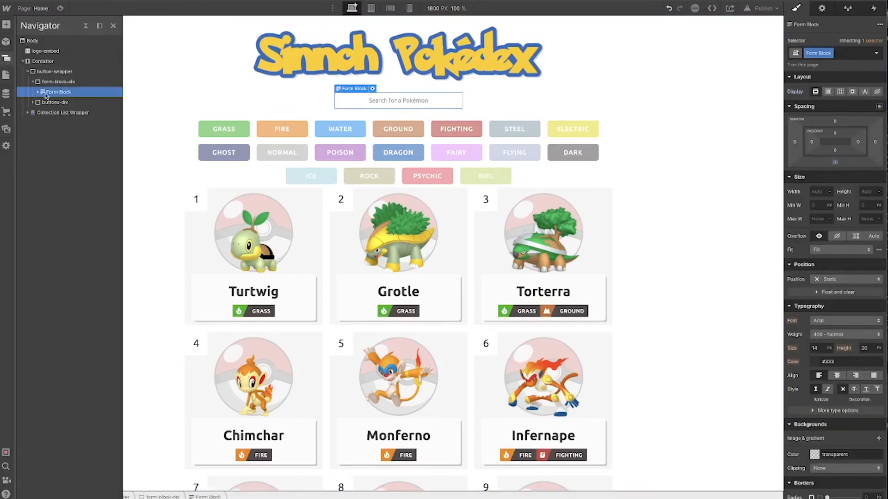
pyautogui.click(37, 92)
pyautogui.click(67, 102)
pyautogui.click(72, 114)
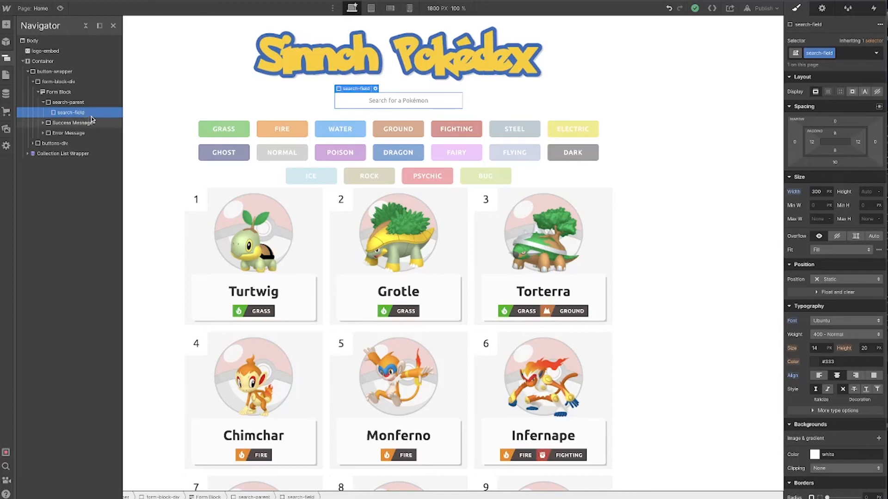
pyautogui.click(83, 106)
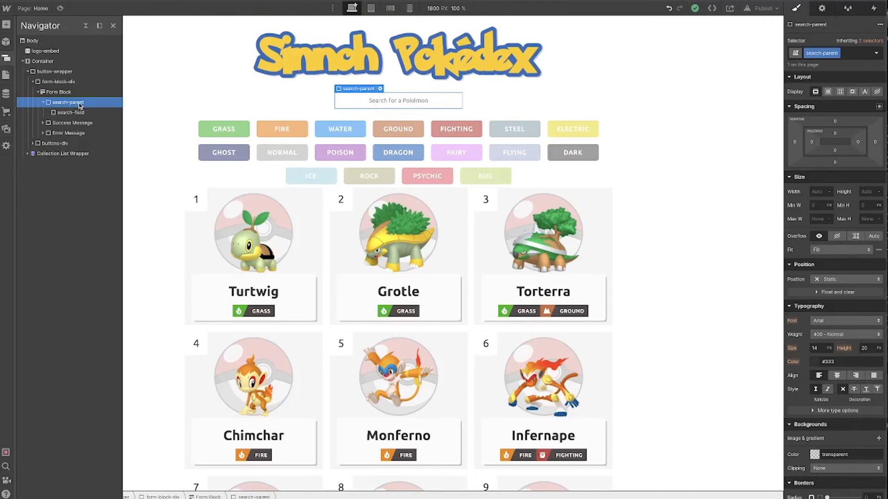
pyautogui.click(74, 113)
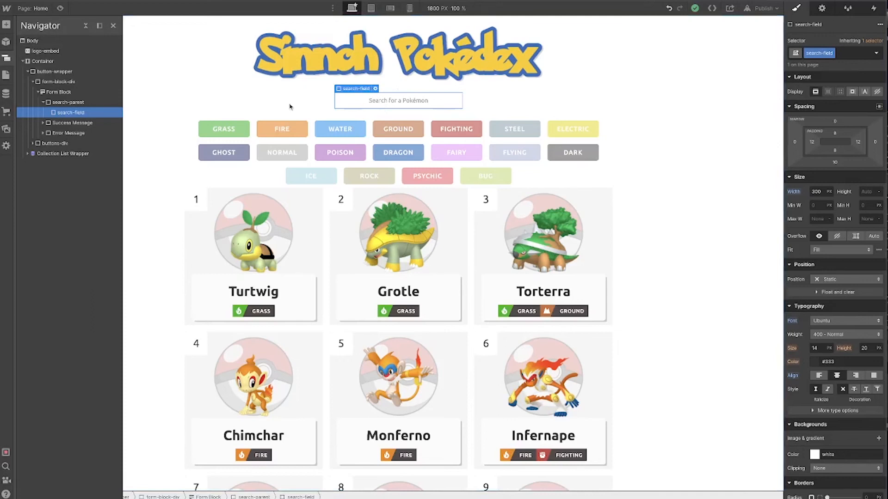
# Duplicate the filter object in the Home page's Before </body> script, separating the two objects with a comma
pyautogui.press('p')
pyautogui.scroll(-15, 290, 175)
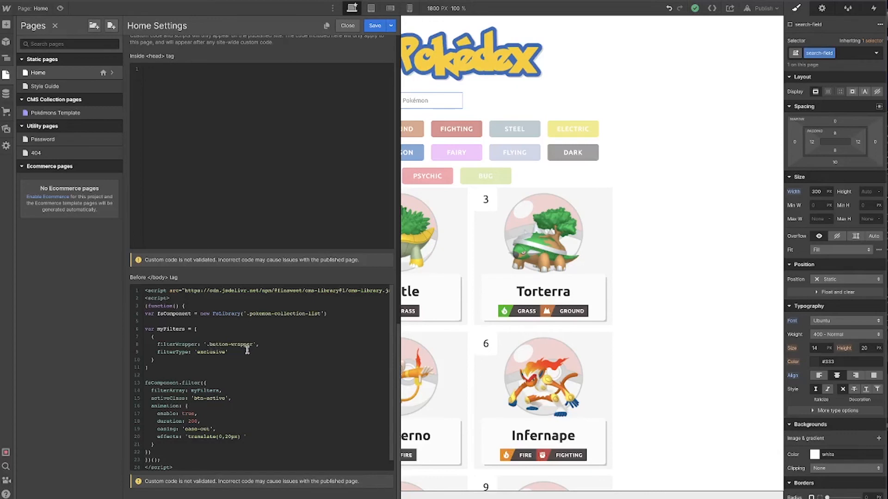
pyautogui.click(208, 359)
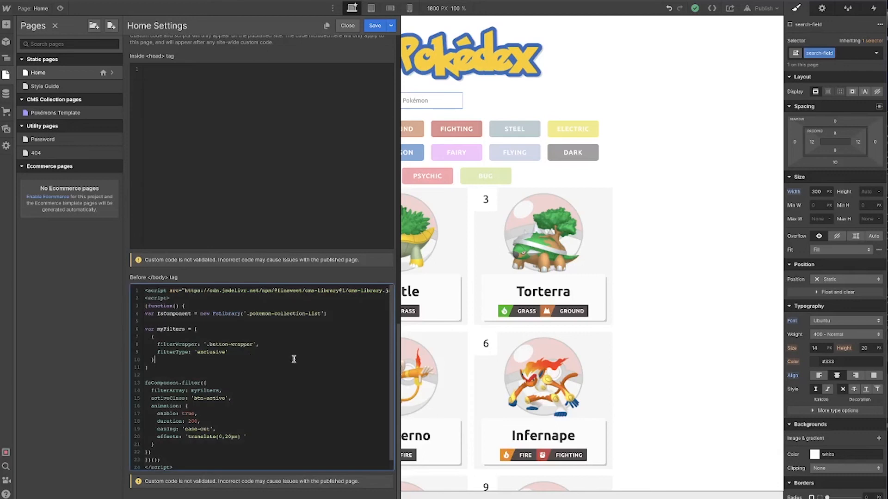
pyautogui.moveTo(159, 358); pyautogui.dragTo(152, 337)
pyautogui.hotkey('ctrl', 'c')
pyautogui.click(198, 359)
pyautogui.press('Return')
pyautogui.hotkey('ctrl', 'v')
pyautogui.click(180, 358)
pyautogui.write(',')
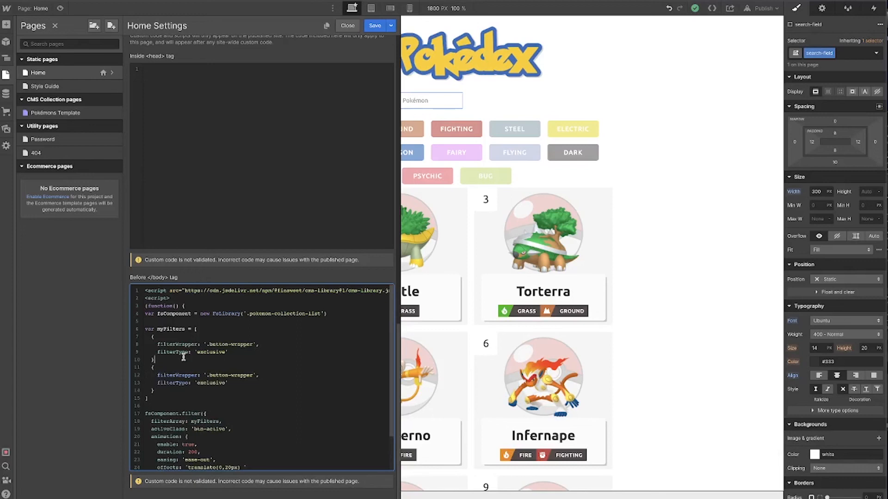
# Set the second filter's filterWrapper to '.search-parent' and save the custom code
pyautogui.moveTo(253, 376); pyautogui.dragTo(209, 376)
pyautogui.write('search-parent')
pyautogui.write("',")
pyautogui.click(281, 368)
pyautogui.click(383, 25)
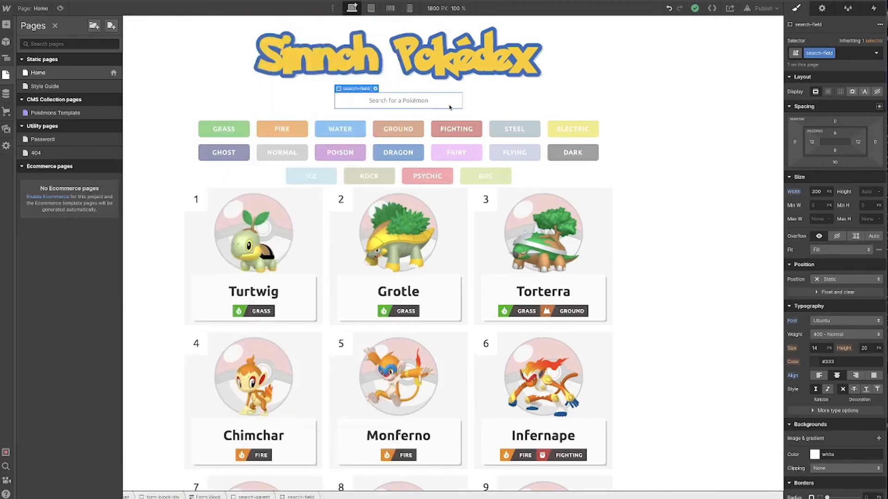
# Check the Fighting button's filter attribute, then give the search field a custom attribute filter-by with value *
pyautogui.click(467, 128)
pyautogui.click(822, 8)
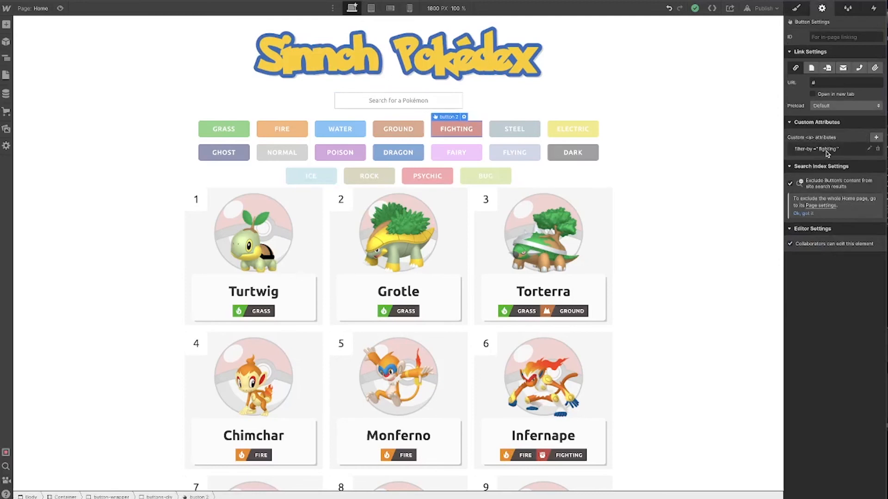
pyautogui.click(421, 107)
pyautogui.click(819, 8)
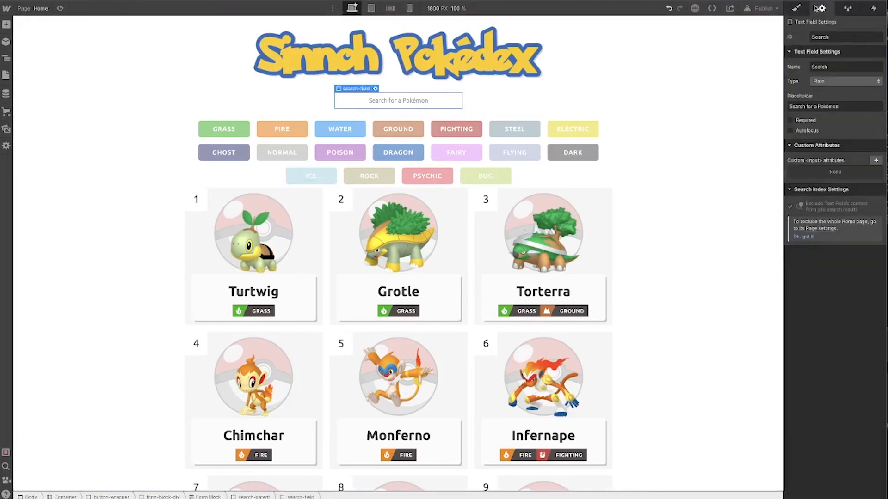
pyautogui.click(876, 161)
pyautogui.write('filter-by')
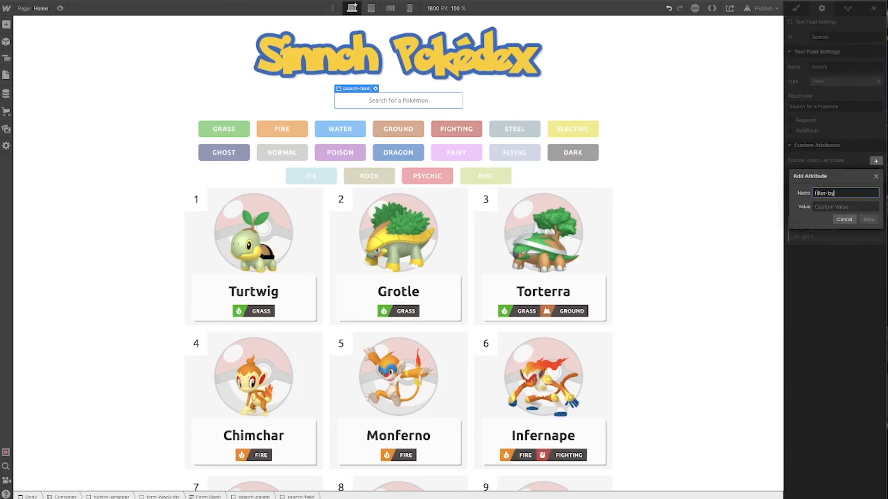
pyautogui.click(856, 206)
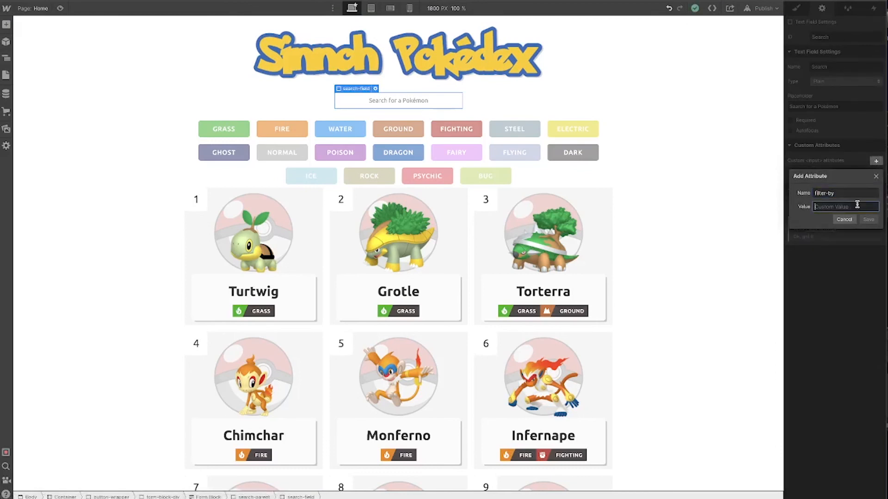
pyautogui.write('*')
pyautogui.click(868, 219)
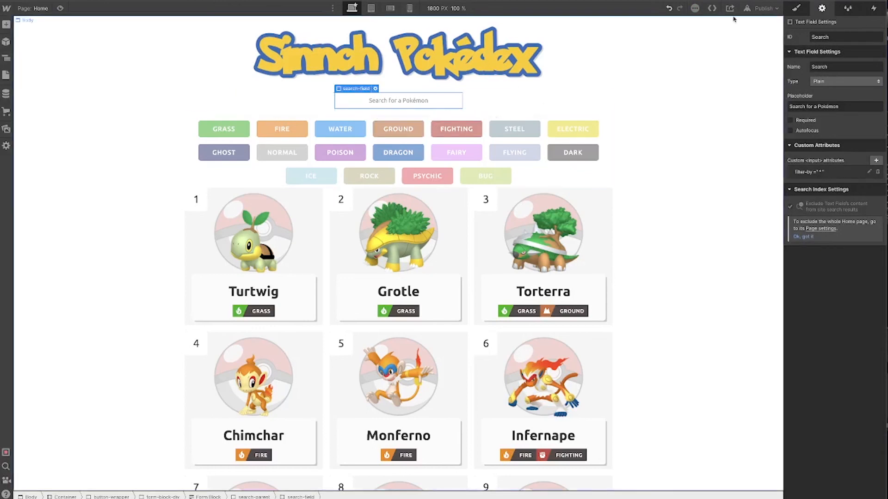
# Open the published site and search the Pokédex for 'lop'
pyautogui.click(759, 12)
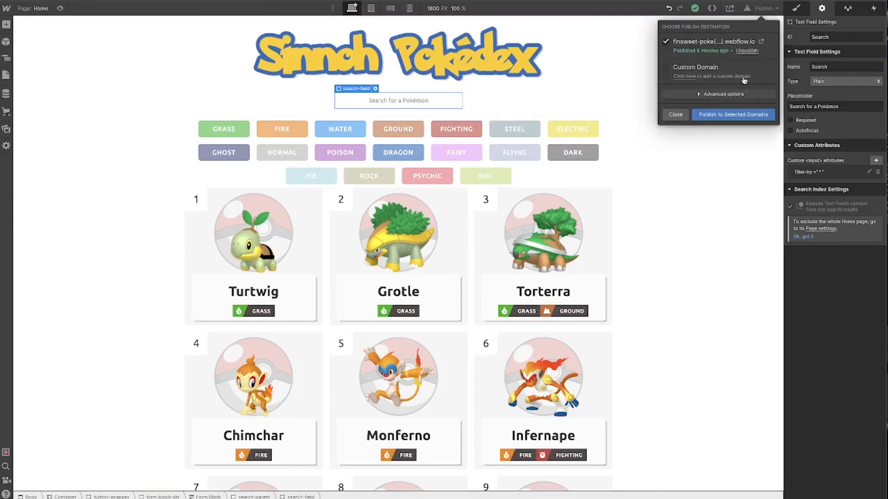
pyautogui.click(755, 40)
pyautogui.click(444, 100)
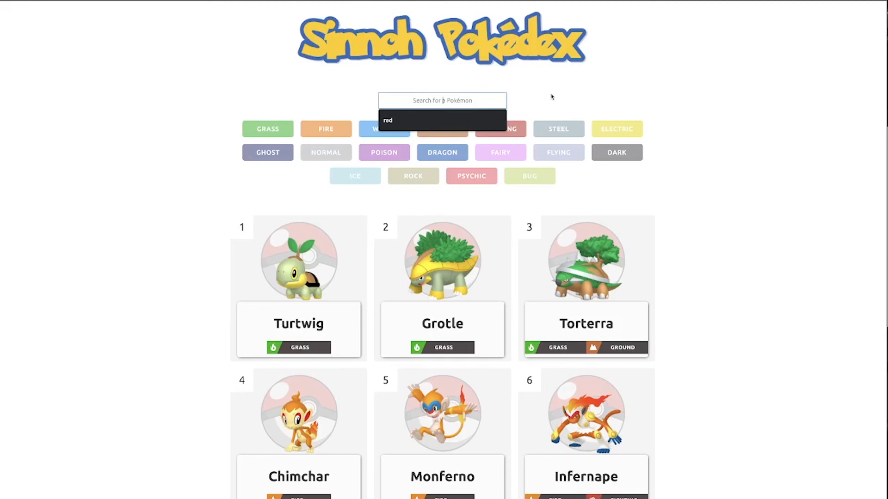
pyautogui.write('lop')
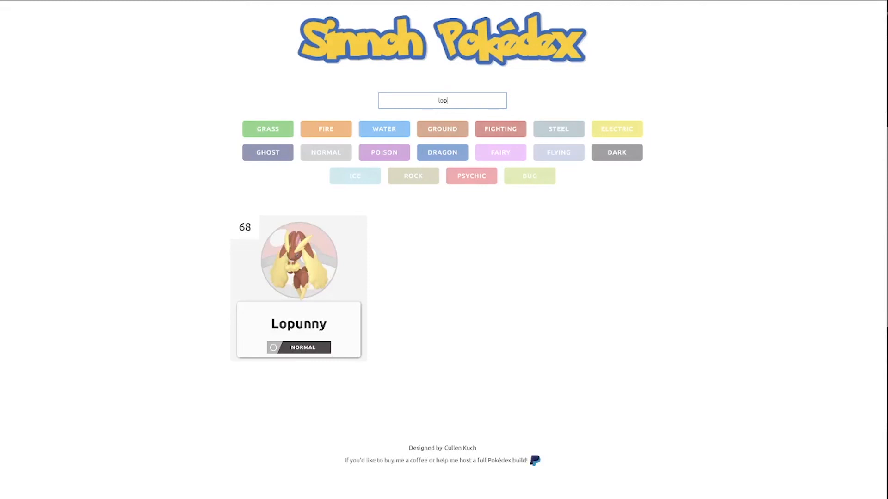
# Change the live search query to 'ir' and scroll through the matching cards
pyautogui.press('BackSpace')
pyautogui.press('BackSpace')
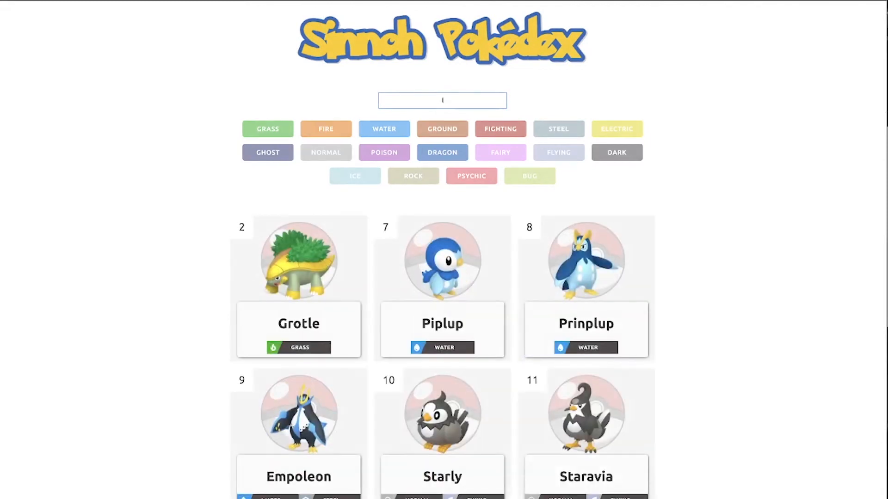
pyautogui.press('BackSpace')
pyautogui.write('ir')
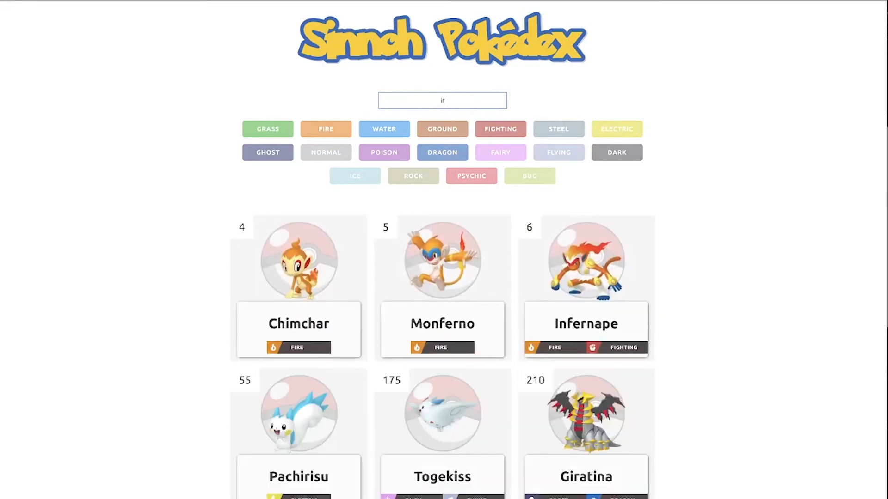
pyautogui.scroll(-3, 518, 182)
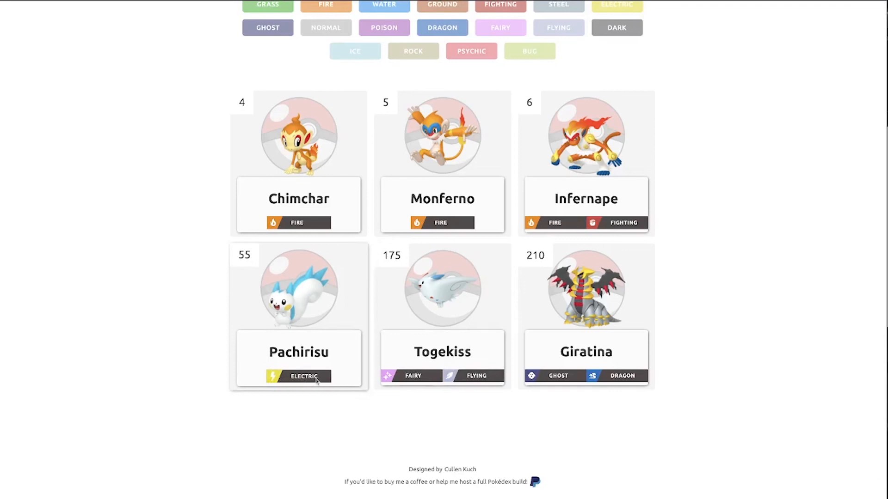
pyautogui.scroll(3, 316, 380)
pyautogui.click(452, 91)
pyautogui.write('ir')
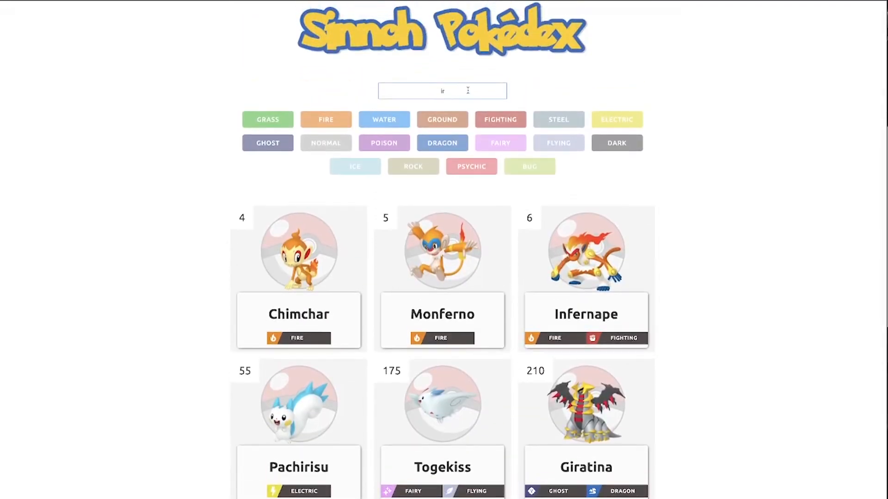
# Search the live Pokédex for 'togeki', then clear the search field
pyautogui.press('BackSpace')
pyautogui.write('togep')
pyautogui.press('BackSpace')
pyautogui.write('ki')
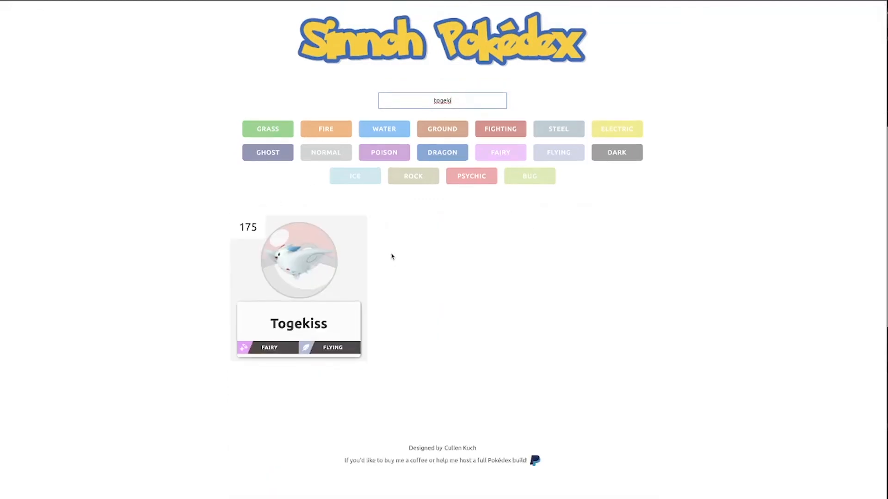
pyautogui.press('BackSpace')
pyautogui.press('BackSpace')
pyautogui.press('BackSpace')
pyautogui.press('BackSpace')
pyautogui.press('BackSpace')
pyautogui.press('BackSpace')
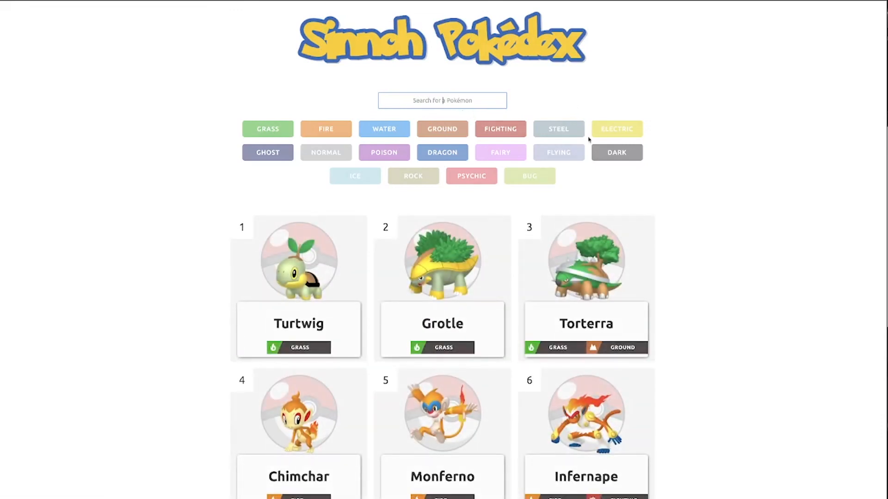
# Test the live type filters by toggling Electric, Fighting, Poison, Rock, Normal, Ghost, Grass and Fire buttons
pyautogui.click(621, 129)
pyautogui.click(513, 132)
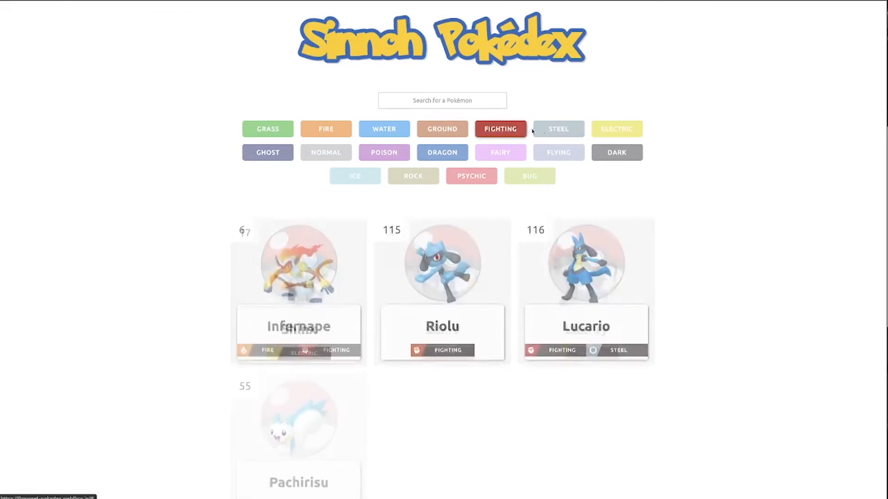
pyautogui.click(492, 157)
pyautogui.click(398, 155)
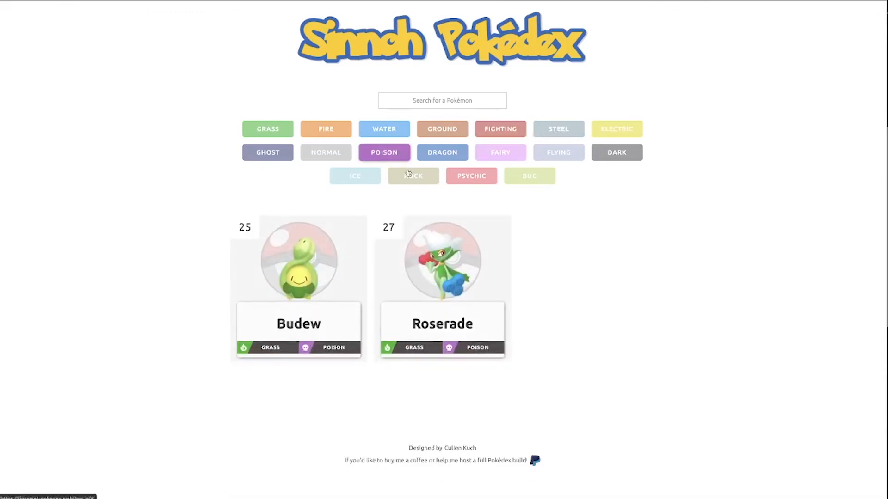
pyautogui.click(415, 176)
pyautogui.click(326, 153)
pyautogui.click(269, 153)
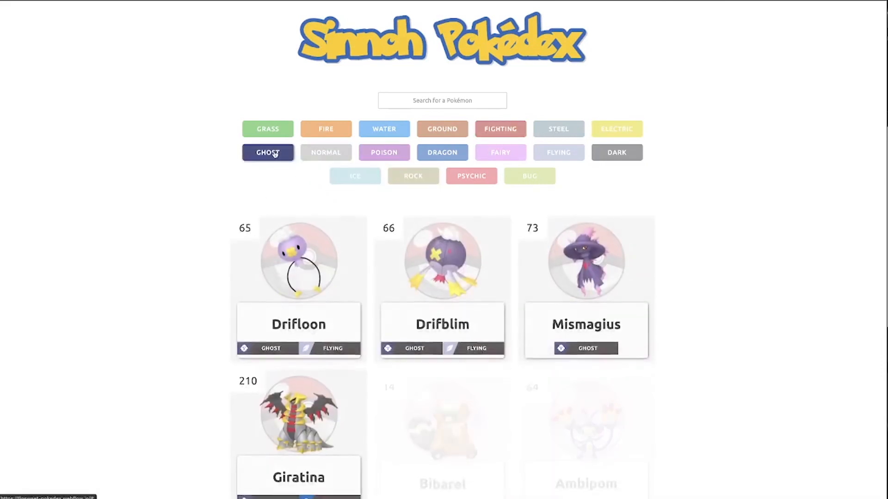
pyautogui.click(274, 131)
pyautogui.click(324, 131)
pyautogui.click(323, 151)
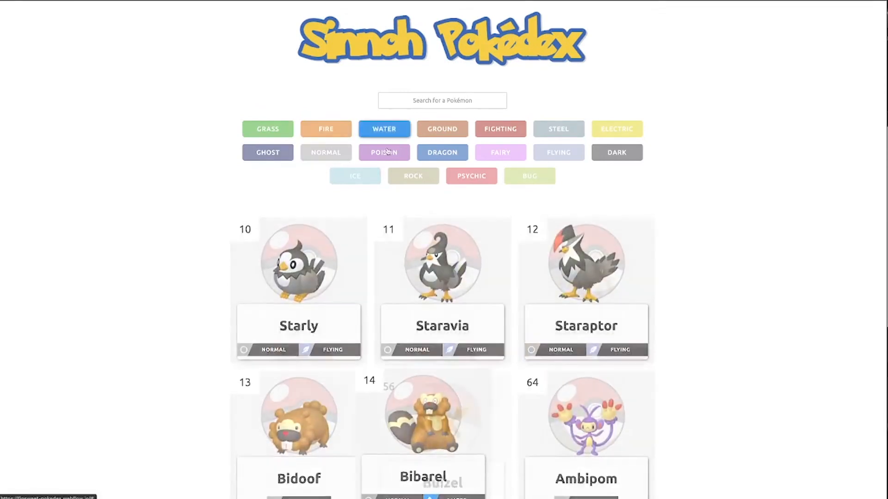